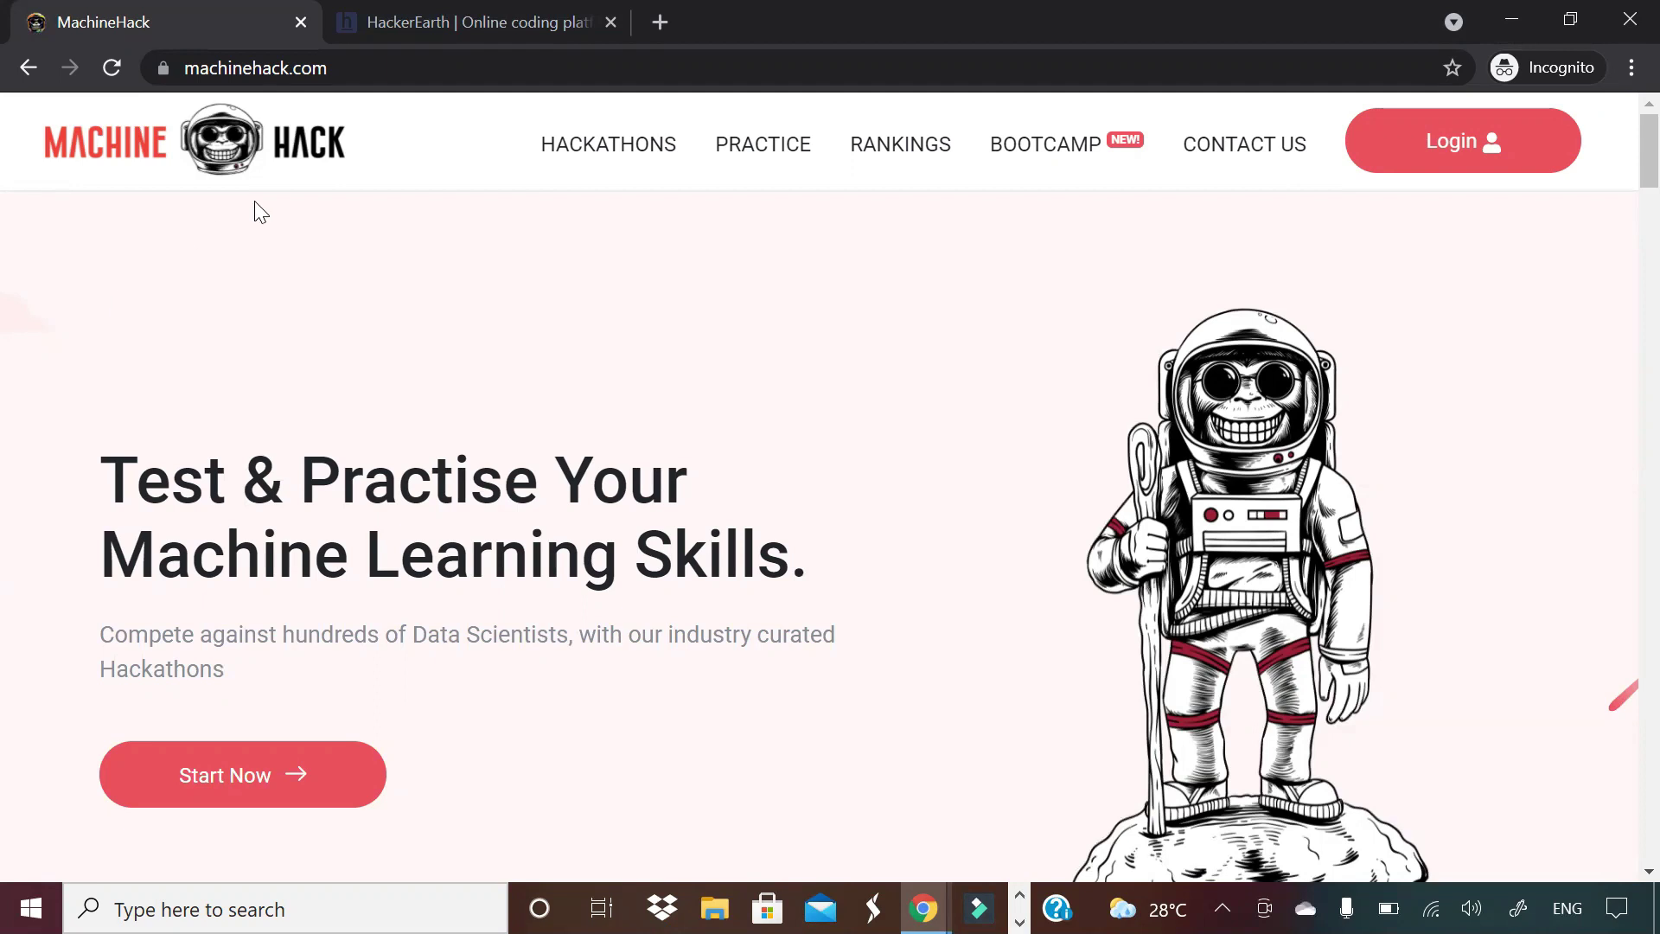
Step: On the HackerEarth tab, strip '/for-developers' from the address to load the main home page
left_click(476, 26)
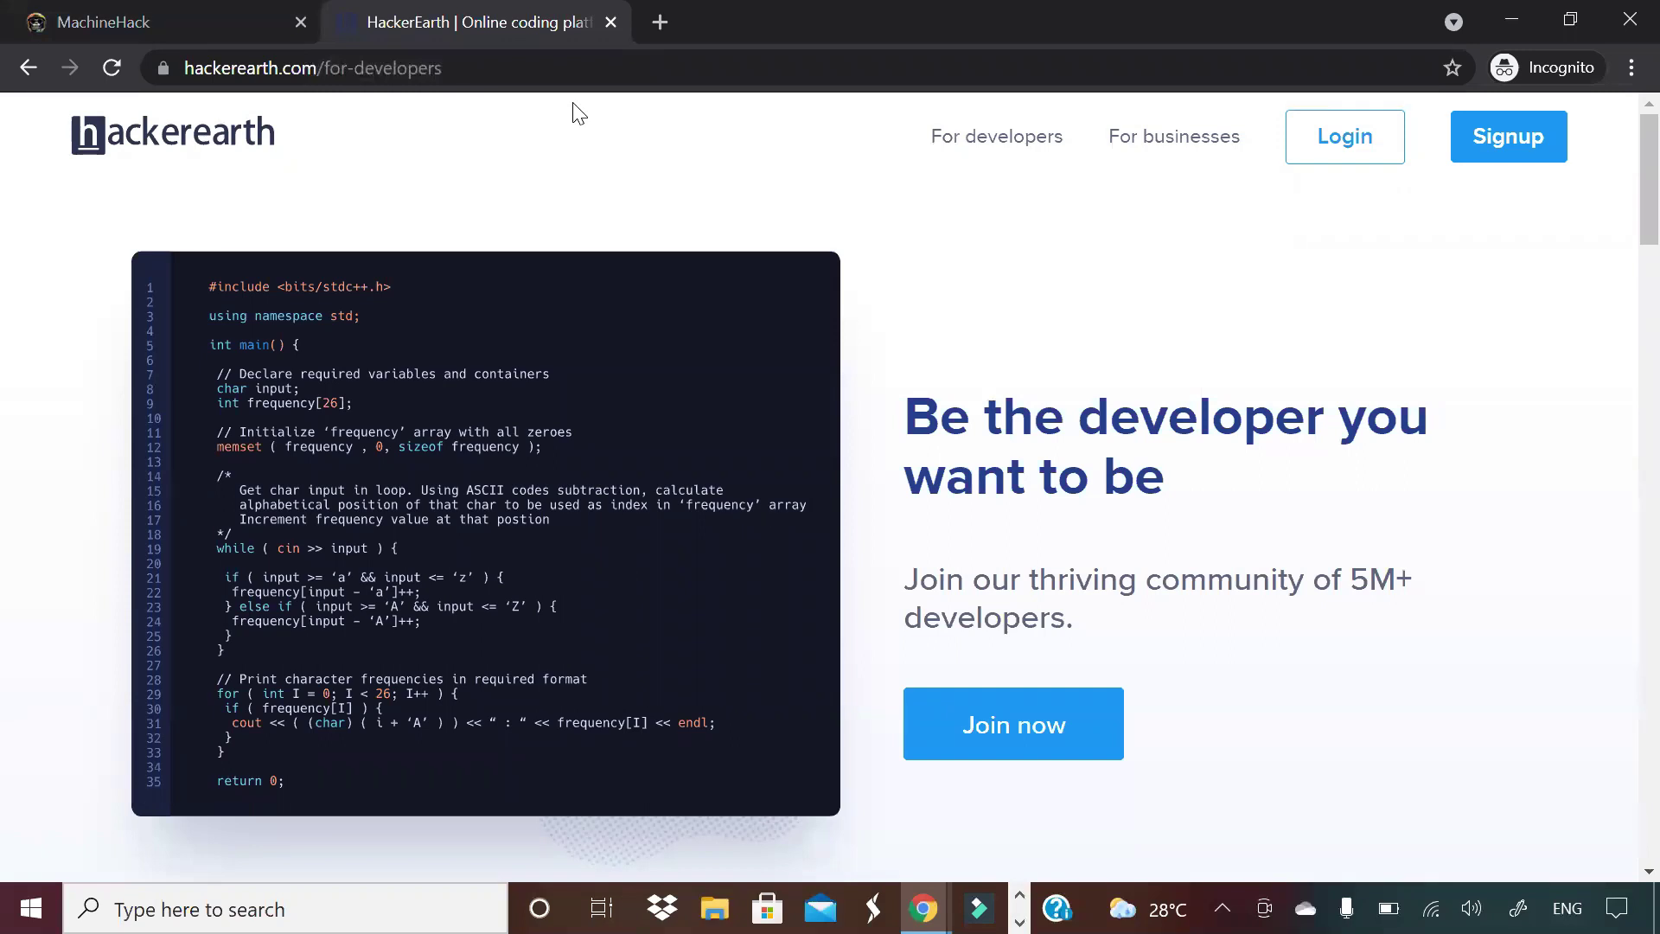
left_click(344, 68)
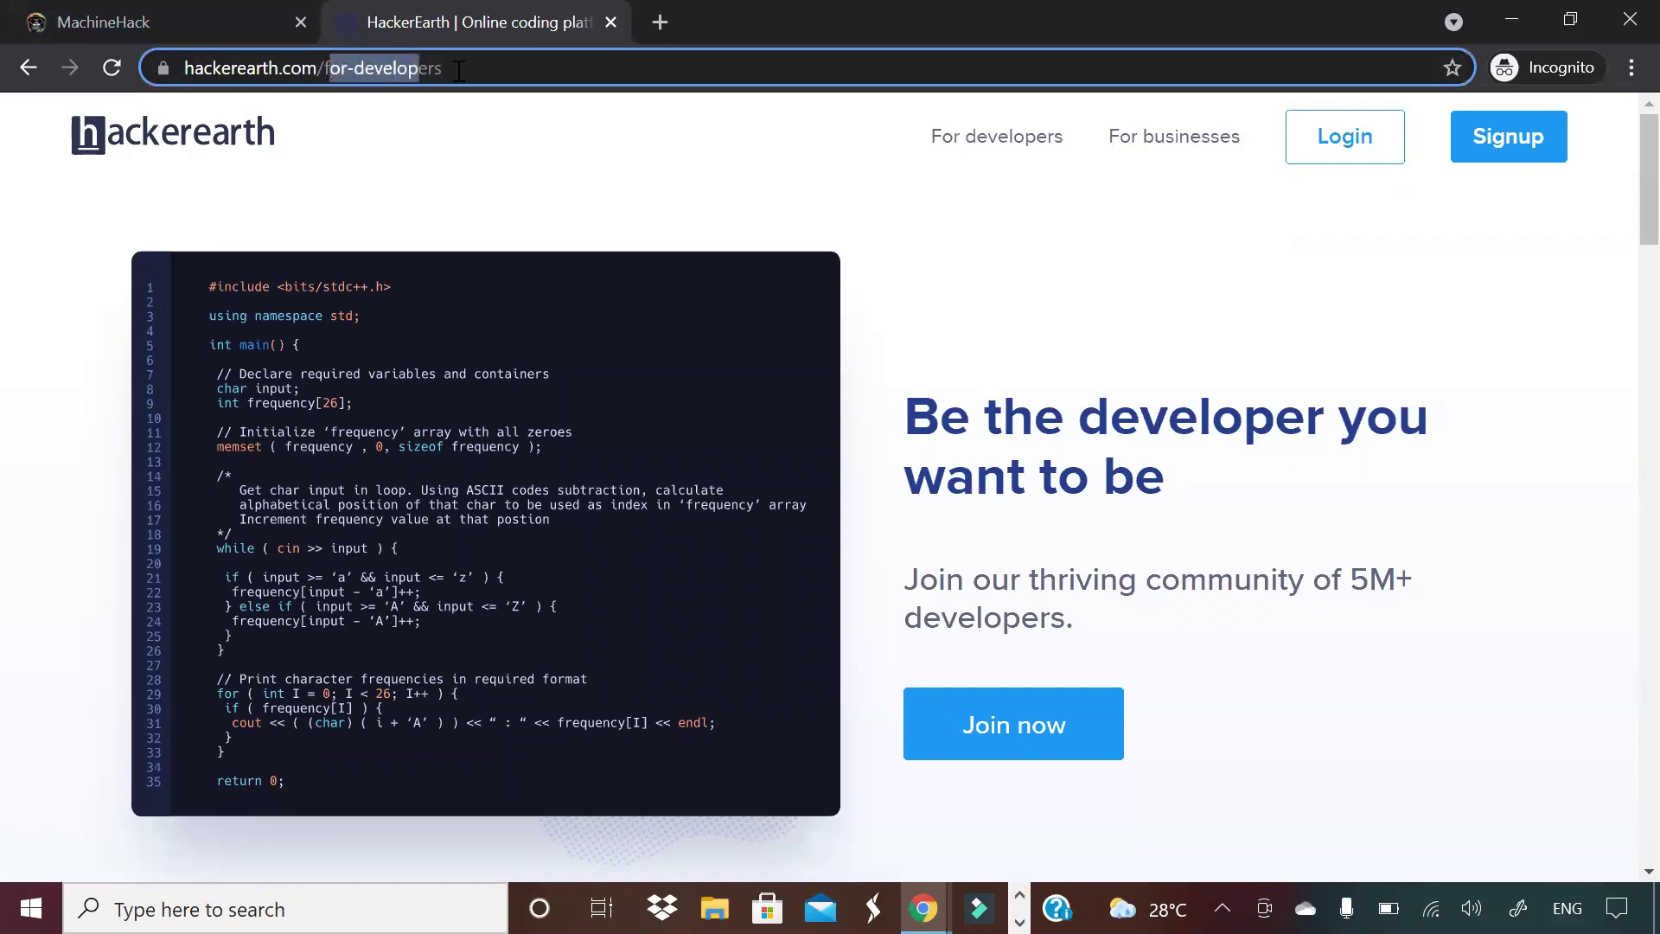
double_click(465, 70)
key("BackSpace")
key("BackSpace")
key("Return")
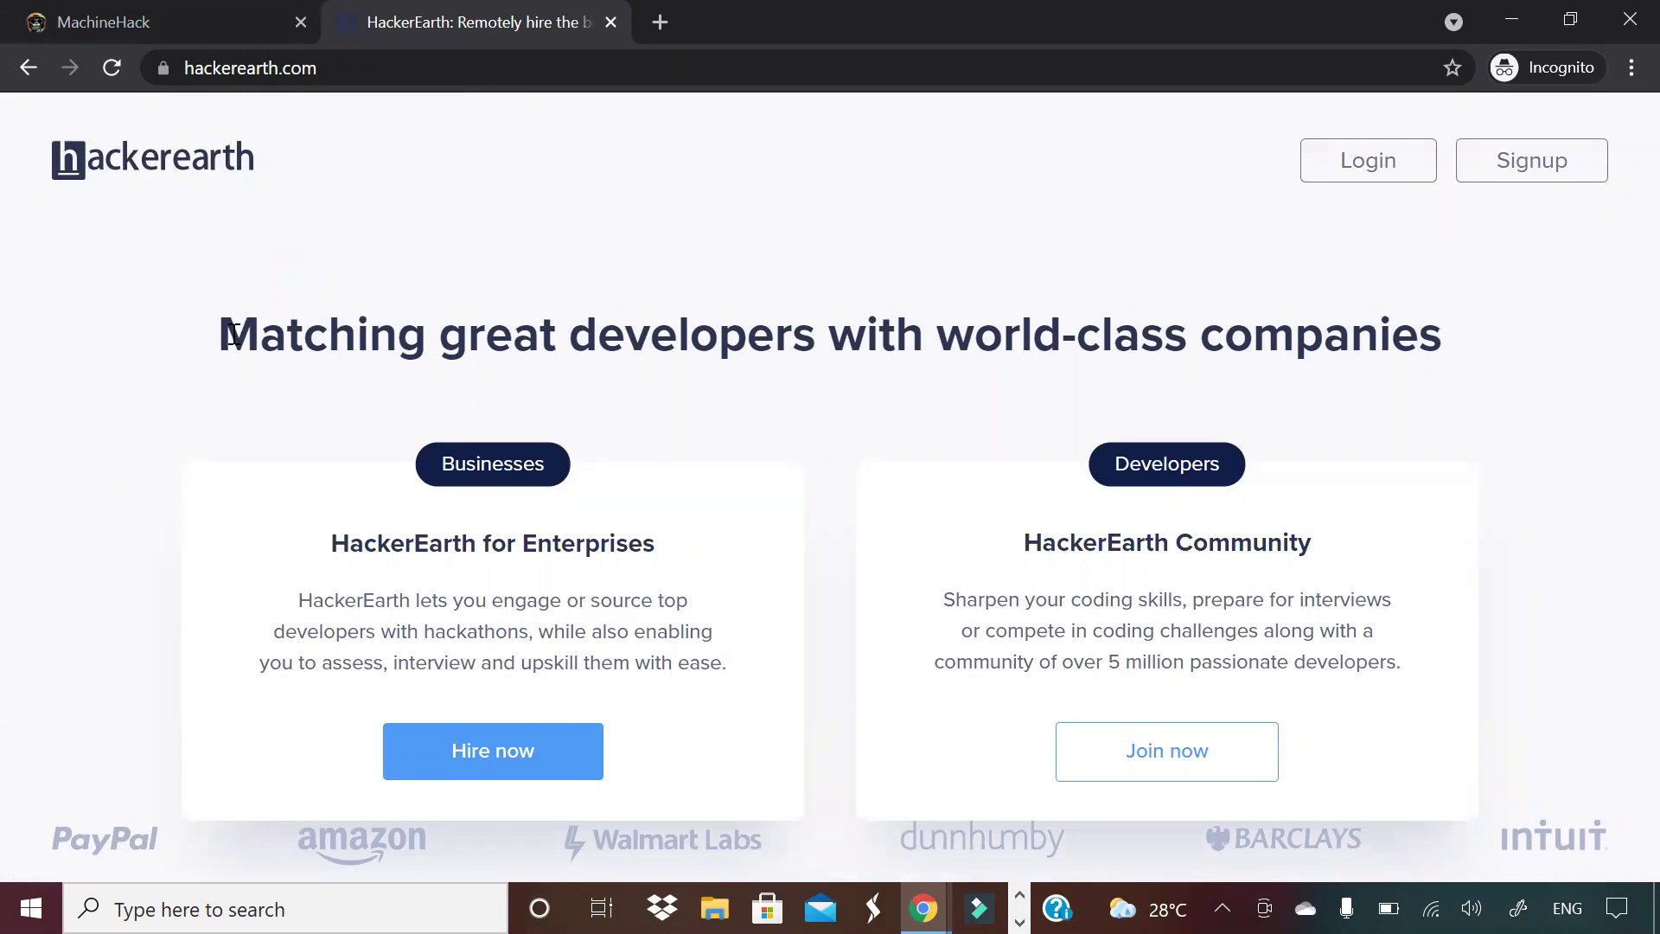
Step: Highlight the headline, the HackerEarth for Enterprises heading and the enterprise and developer descriptions
left_click_drag(221, 335, 1492, 346)
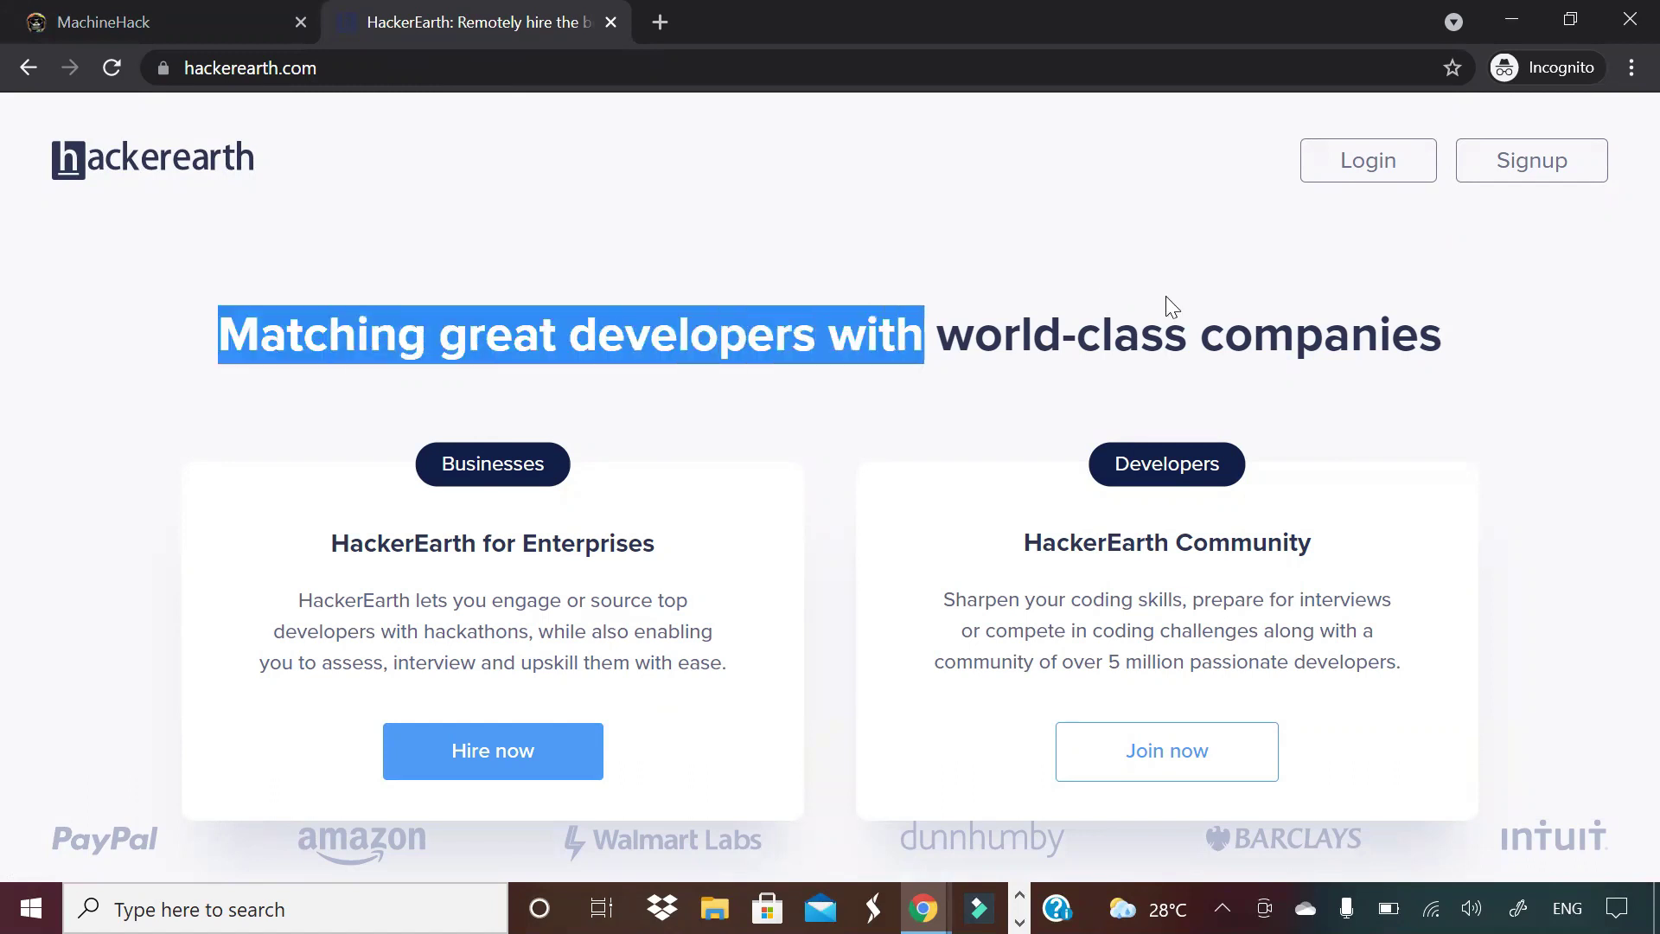
left_click(1493, 345)
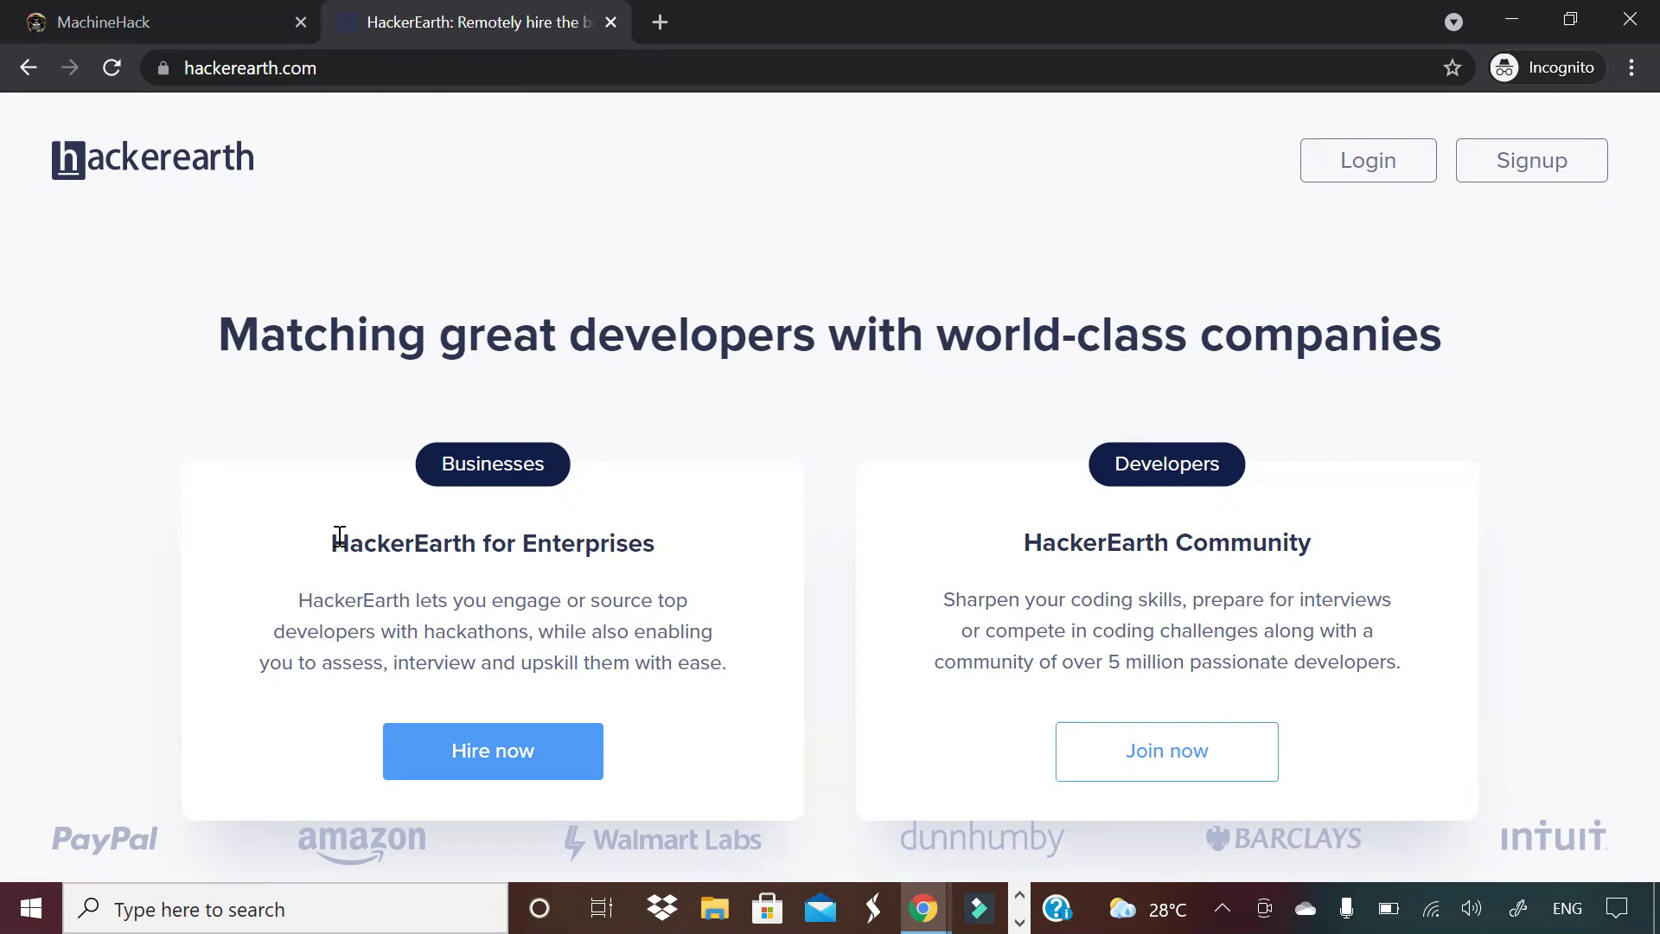
mouse_move(334, 543)
left_mouse_down()
mouse_move(615, 546)
mouse_move(672, 565)
left_mouse_up()
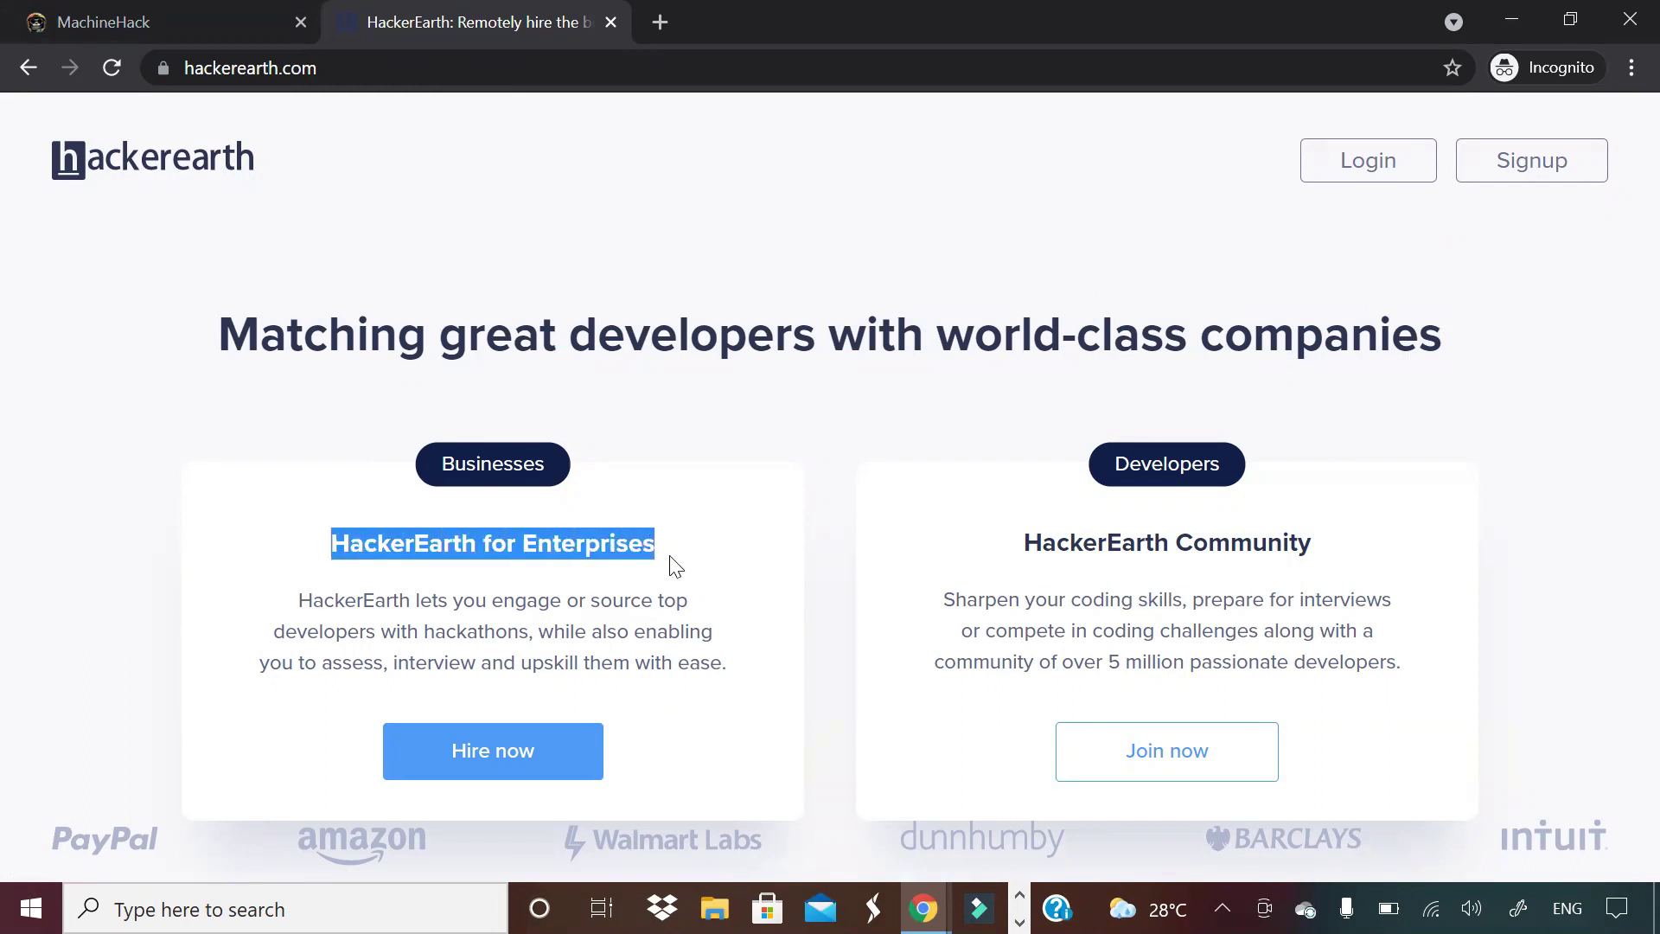
left_click(672, 565)
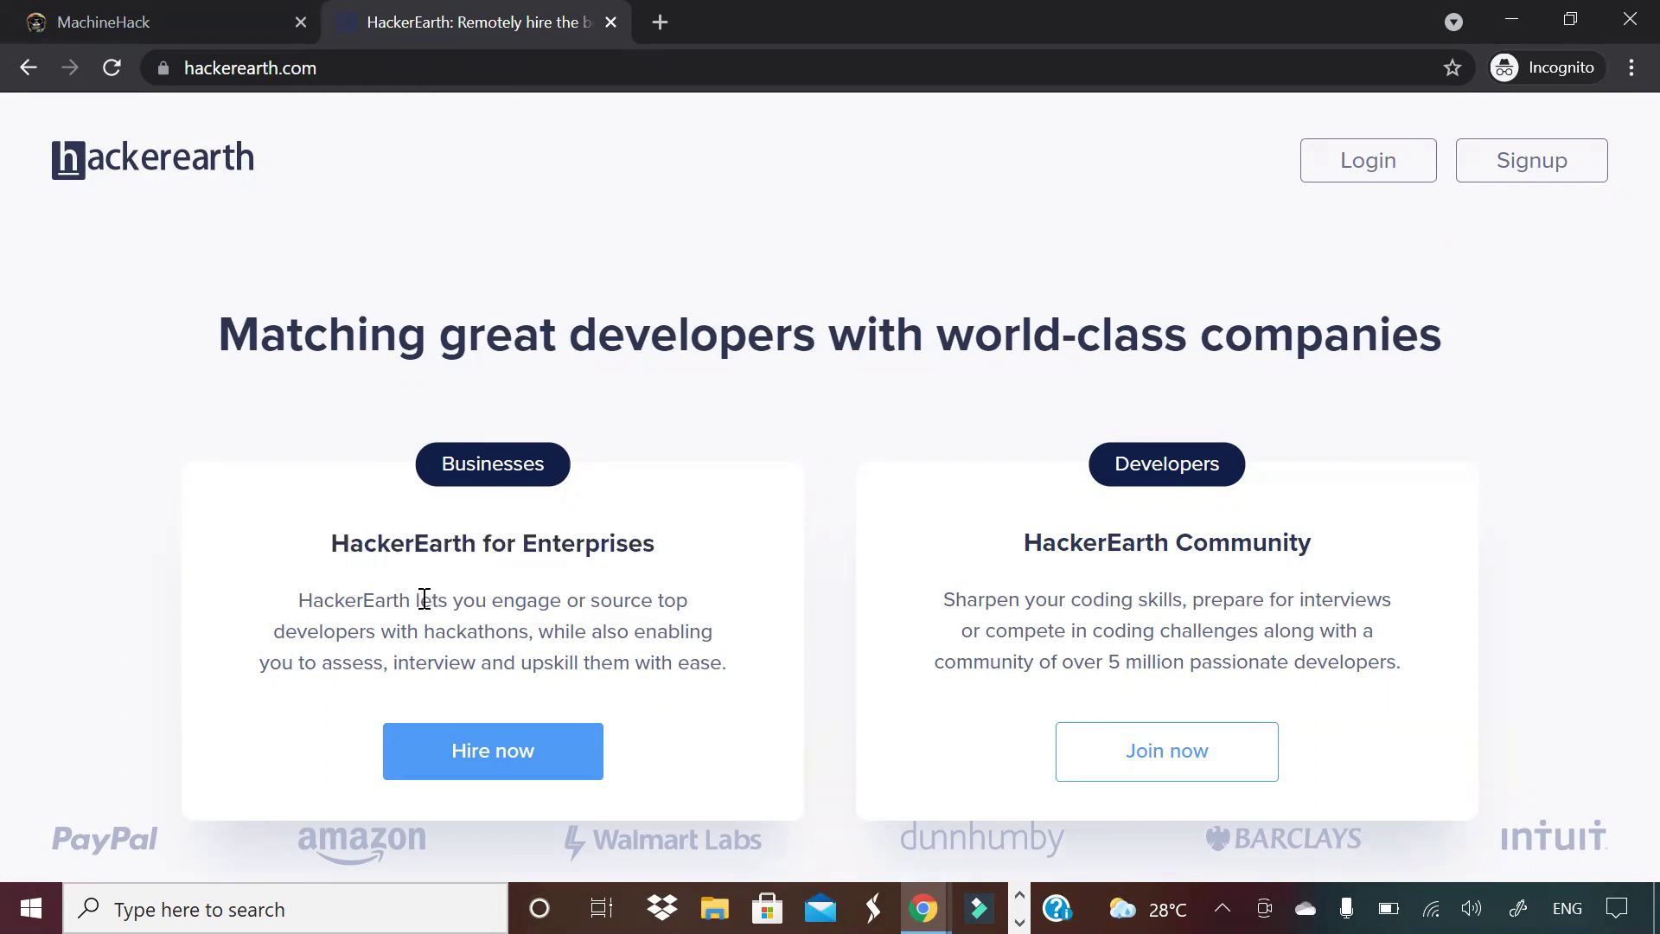
left_click_drag(420, 599, 532, 631)
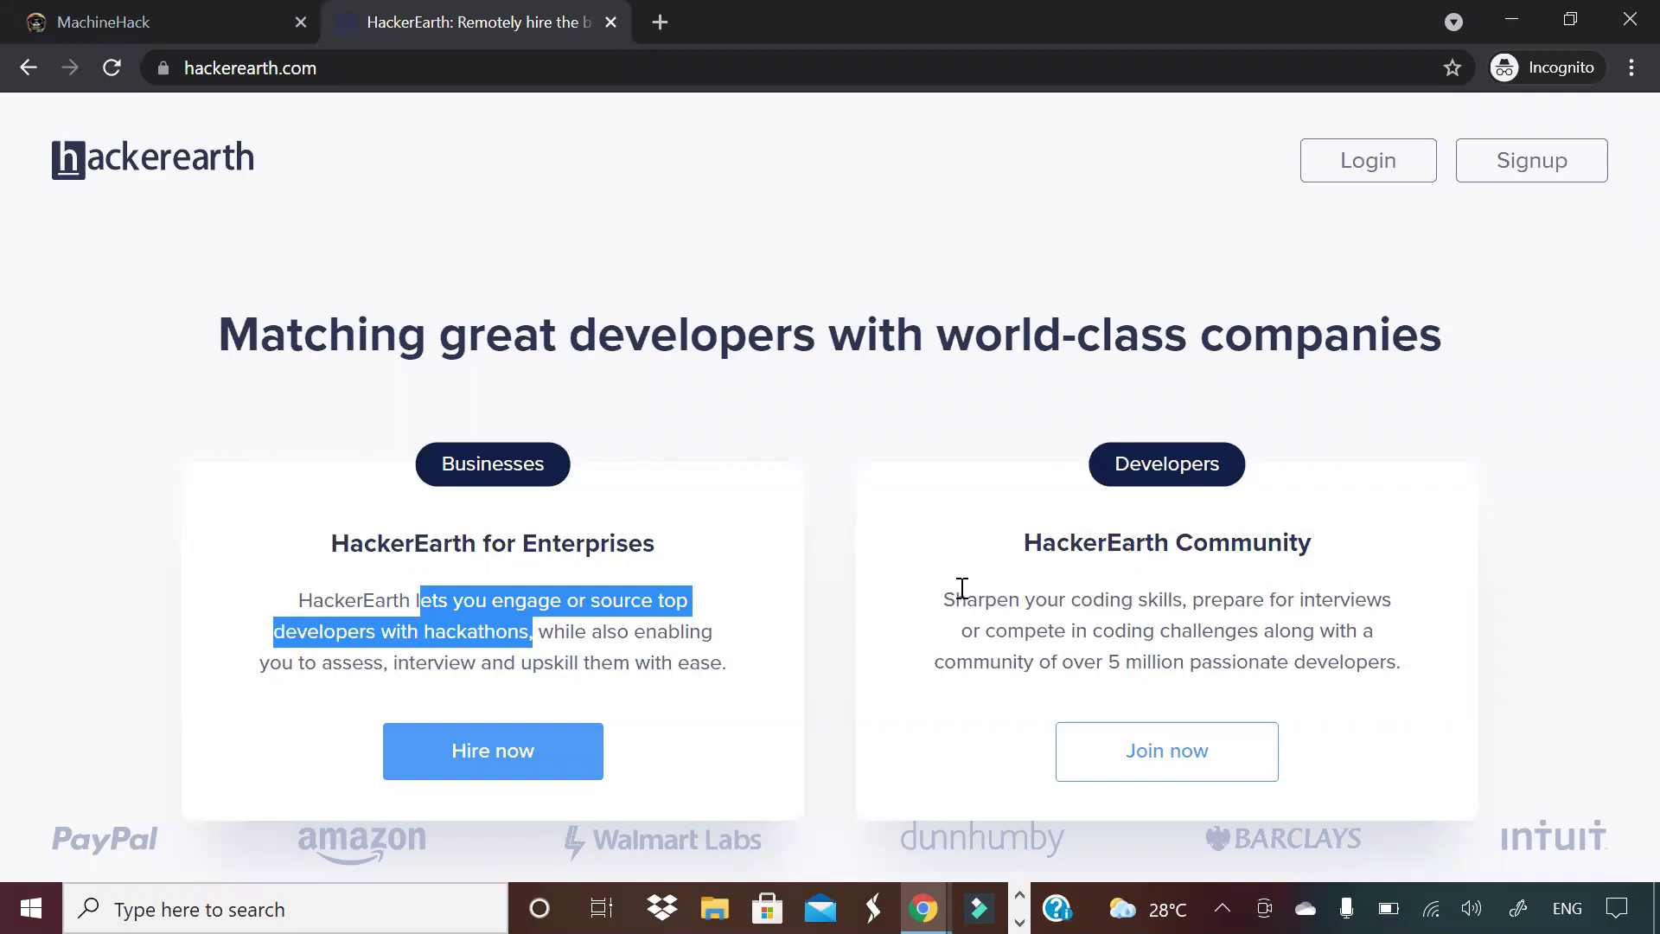
mouse_move(949, 597)
left_mouse_down()
mouse_move(1385, 593)
mouse_move(1224, 597)
mouse_move(1258, 625)
left_mouse_up()
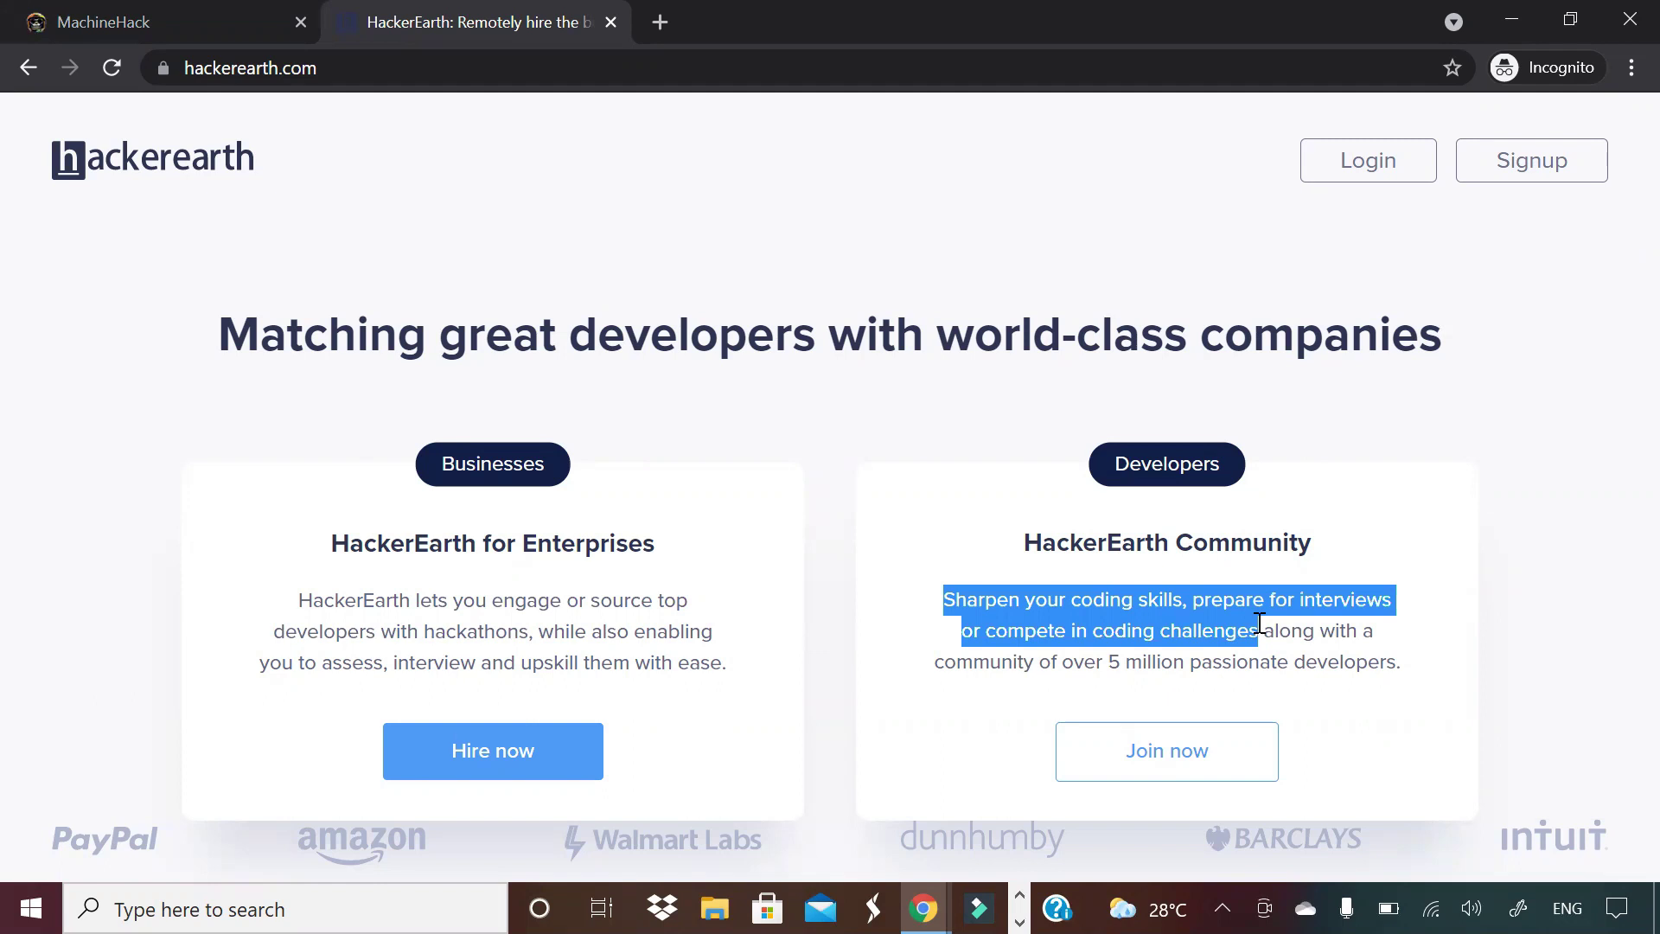
left_click(1552, 329)
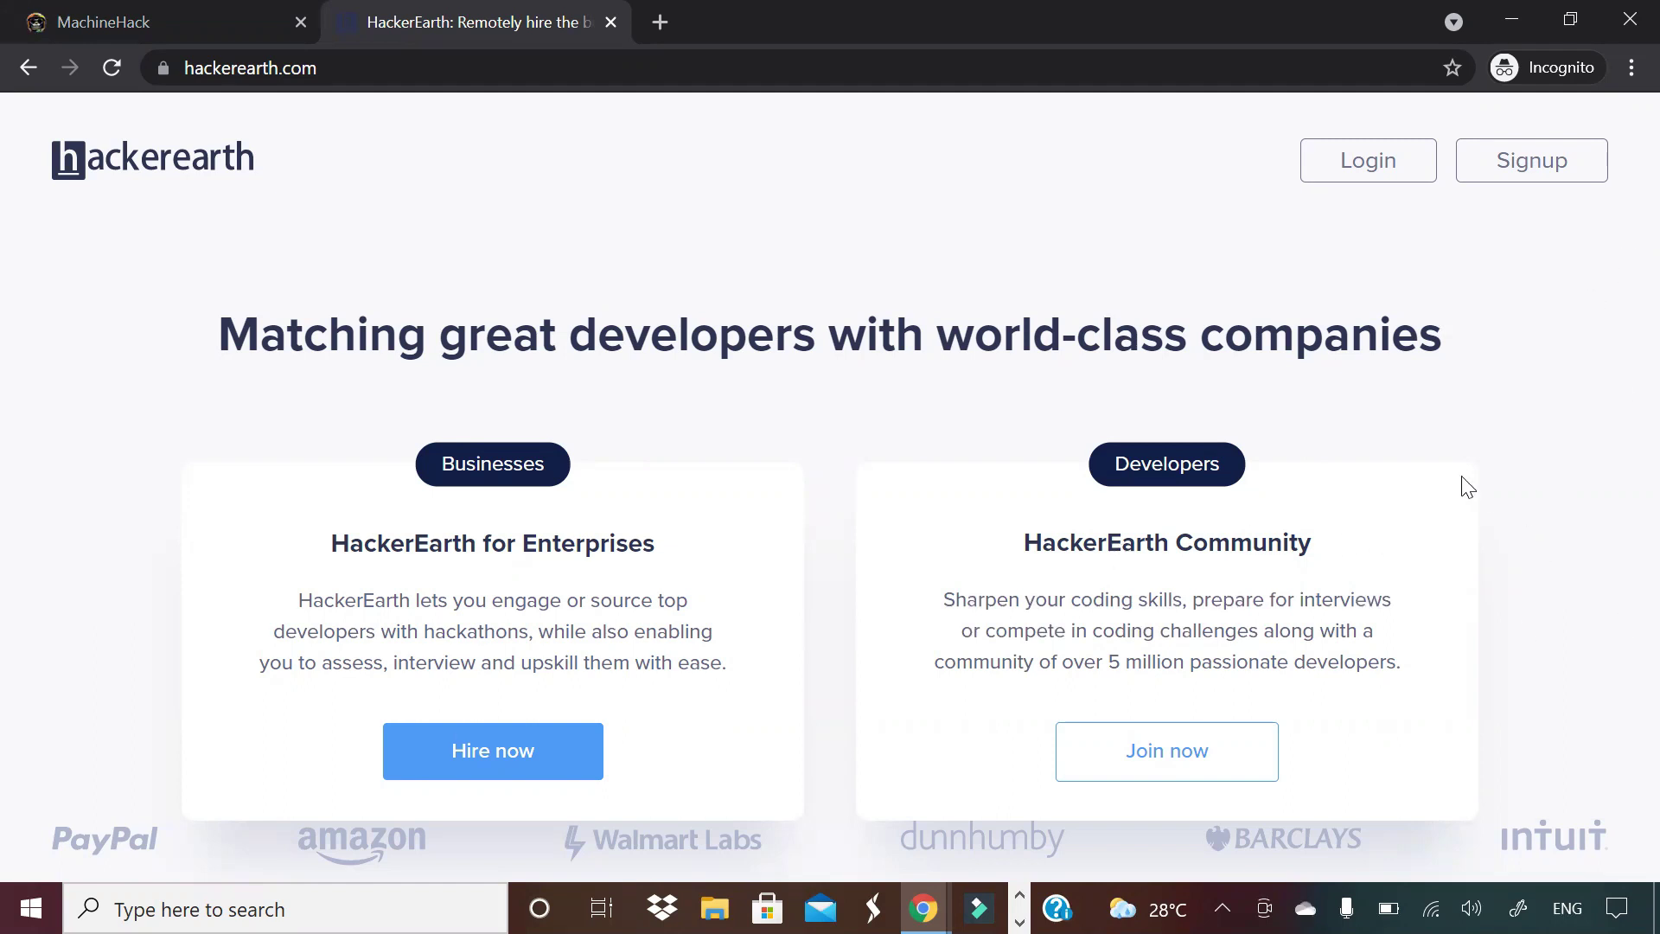
Step: Open the HackerEarth developer community page through Join now, then return to the MachineHack tab
left_click(1182, 681)
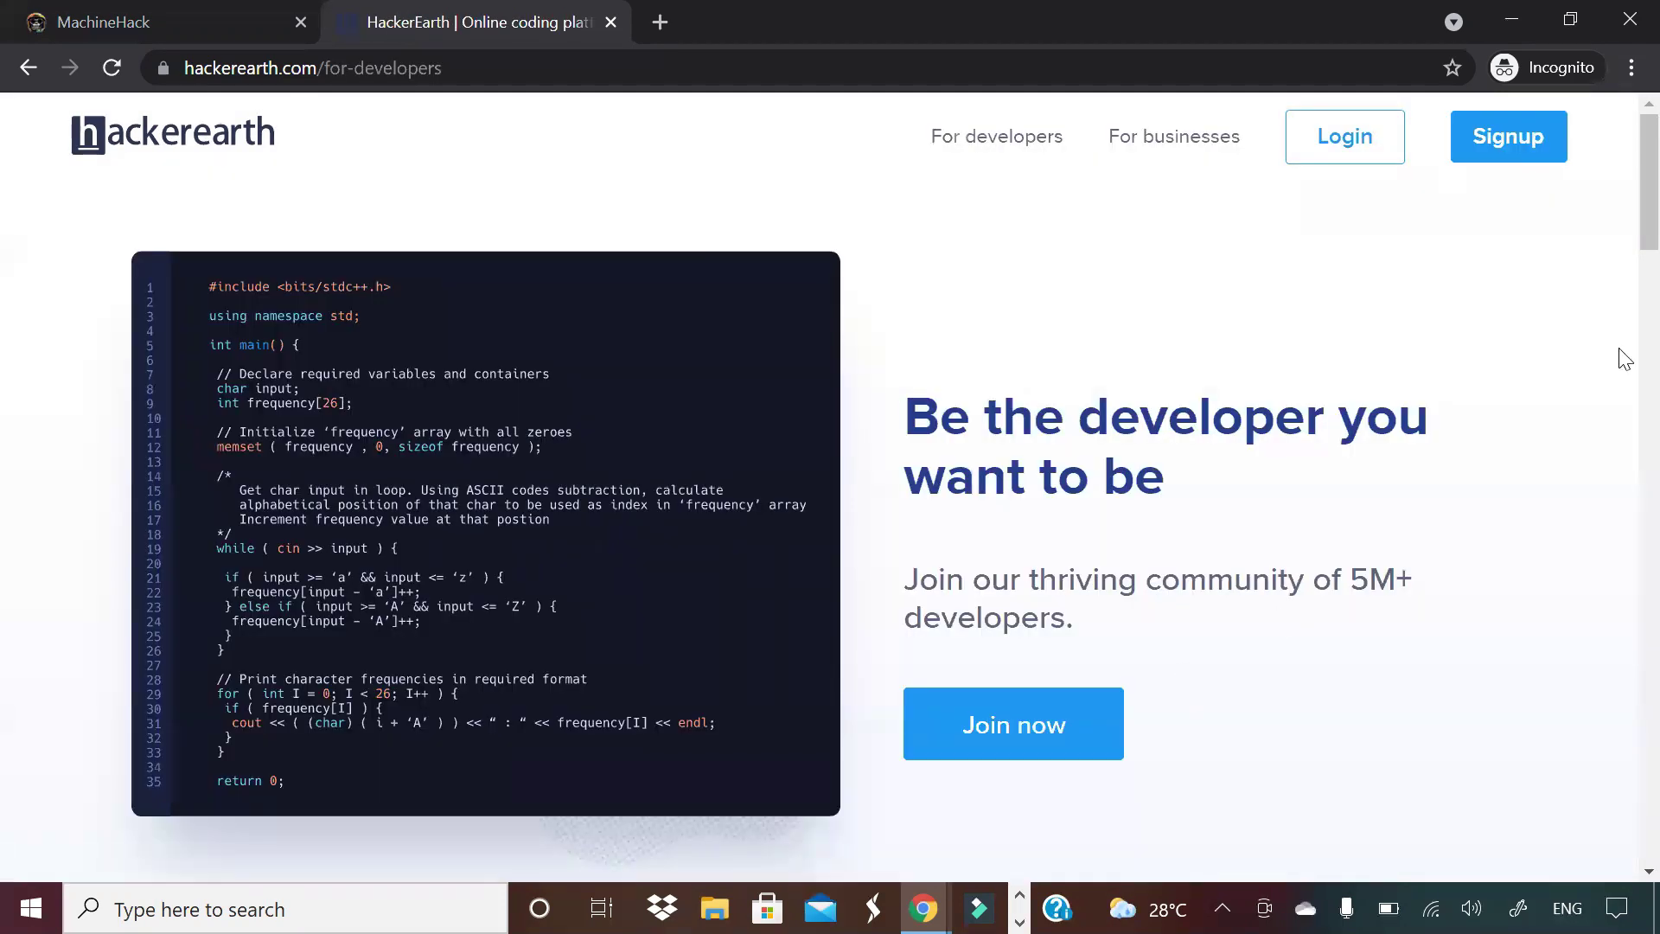
scroll(1625, 260, "down", 2)
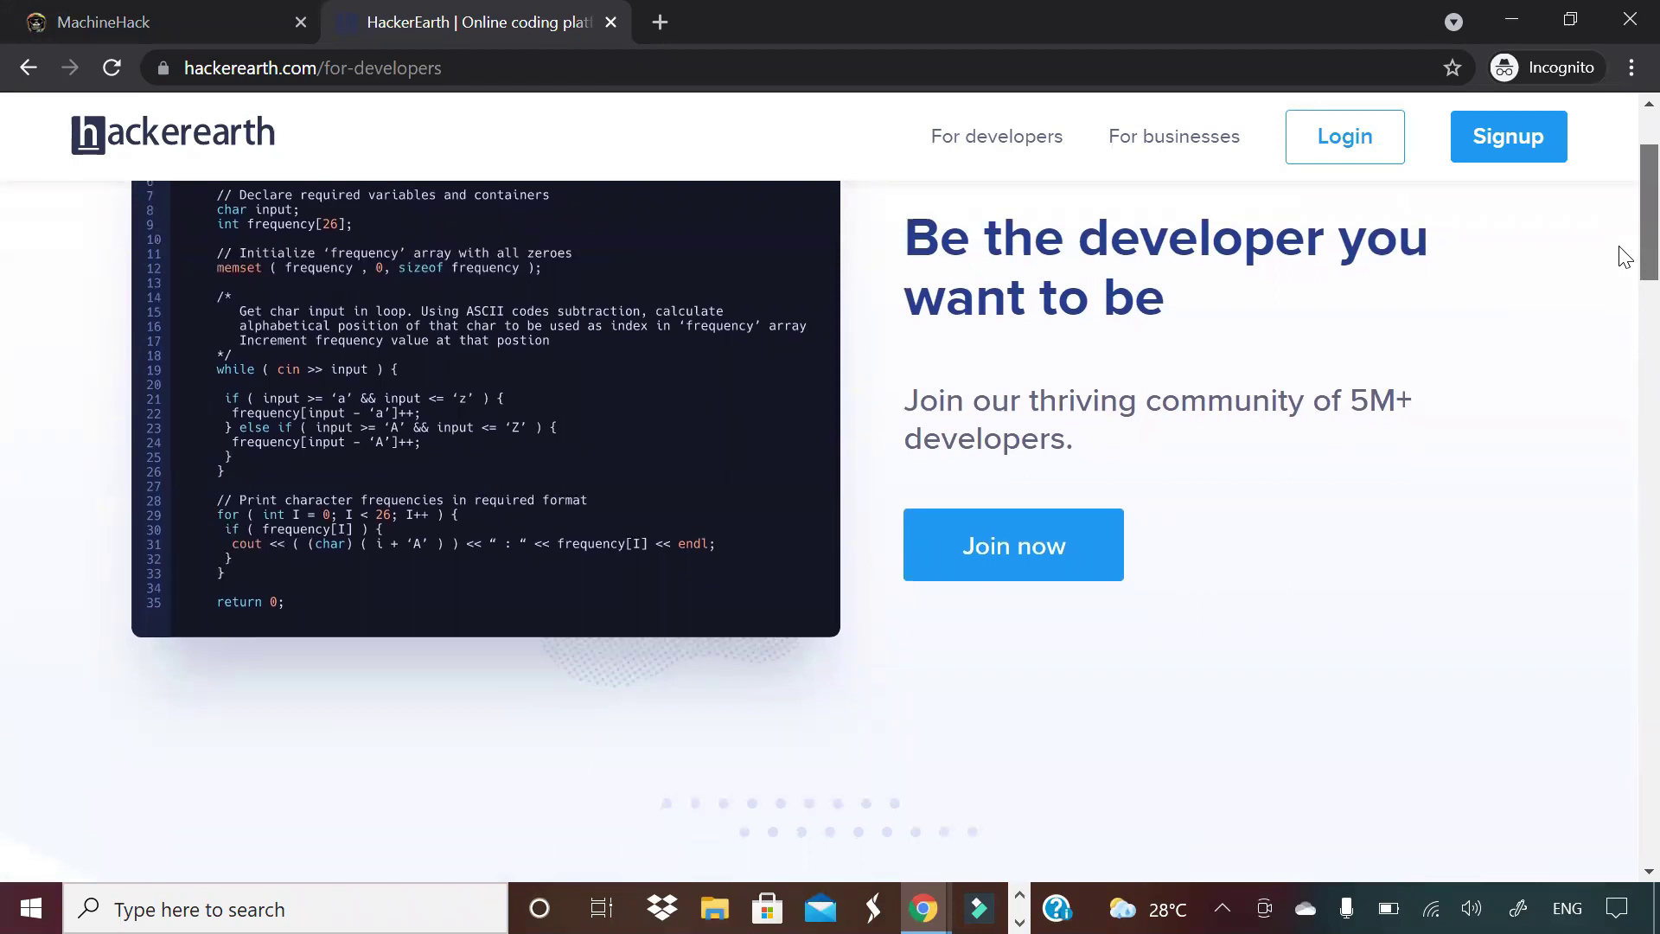
scroll(1626, 256, "down", 3)
scroll(1617, 323, "down", 2)
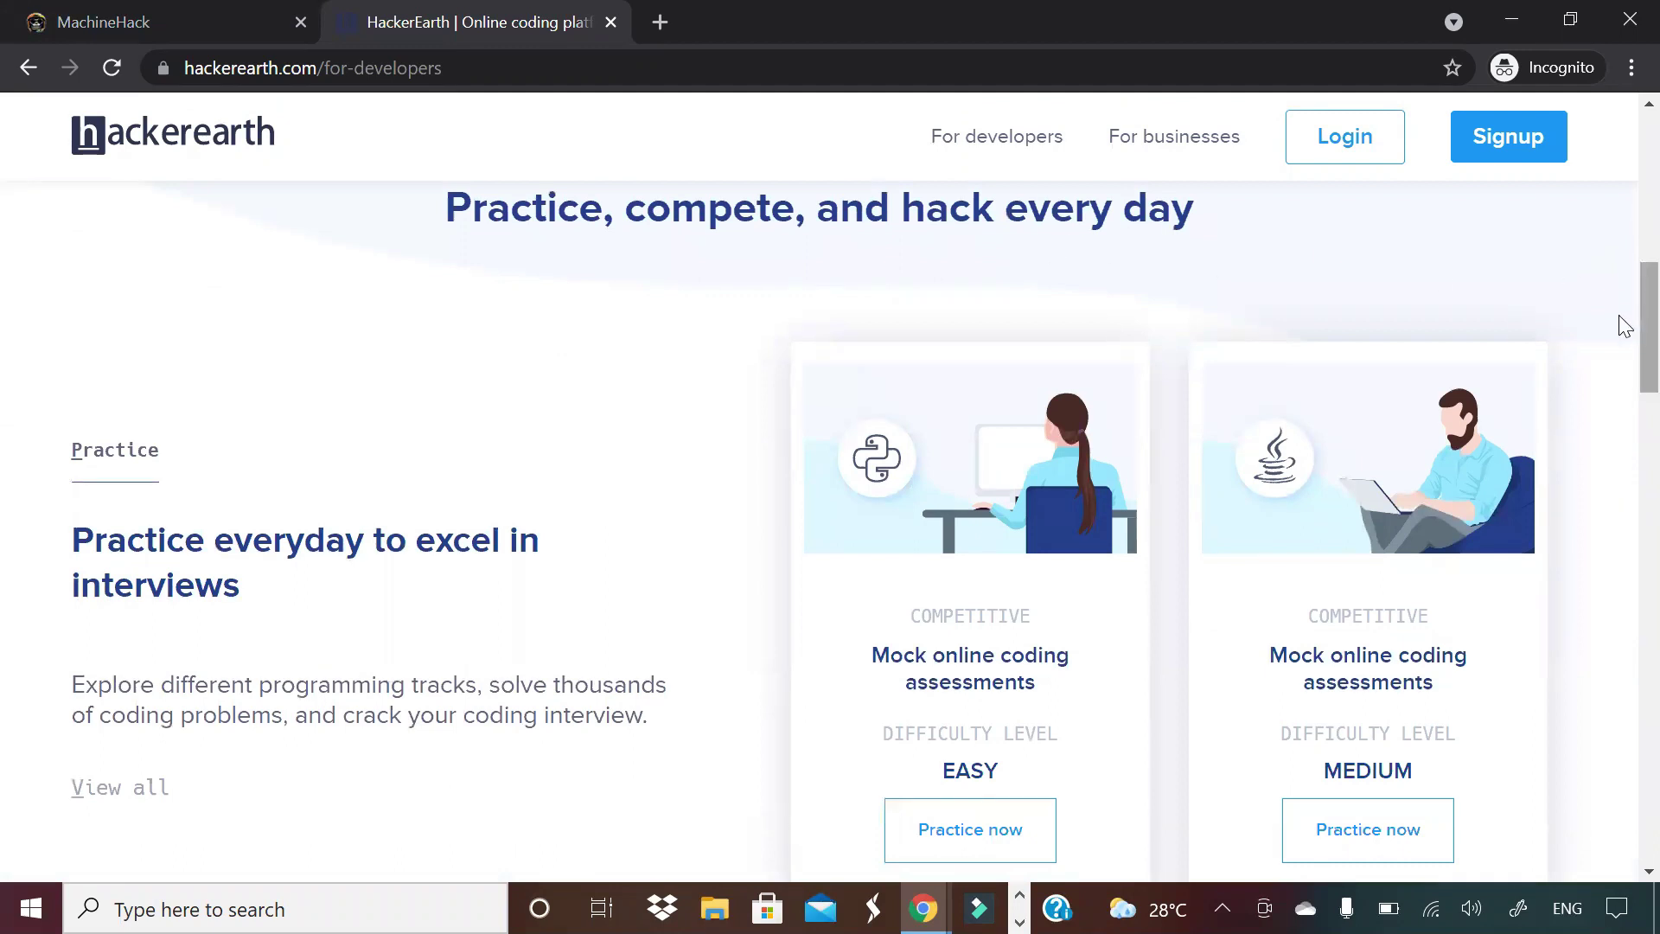
scroll(1626, 325, "down", 2)
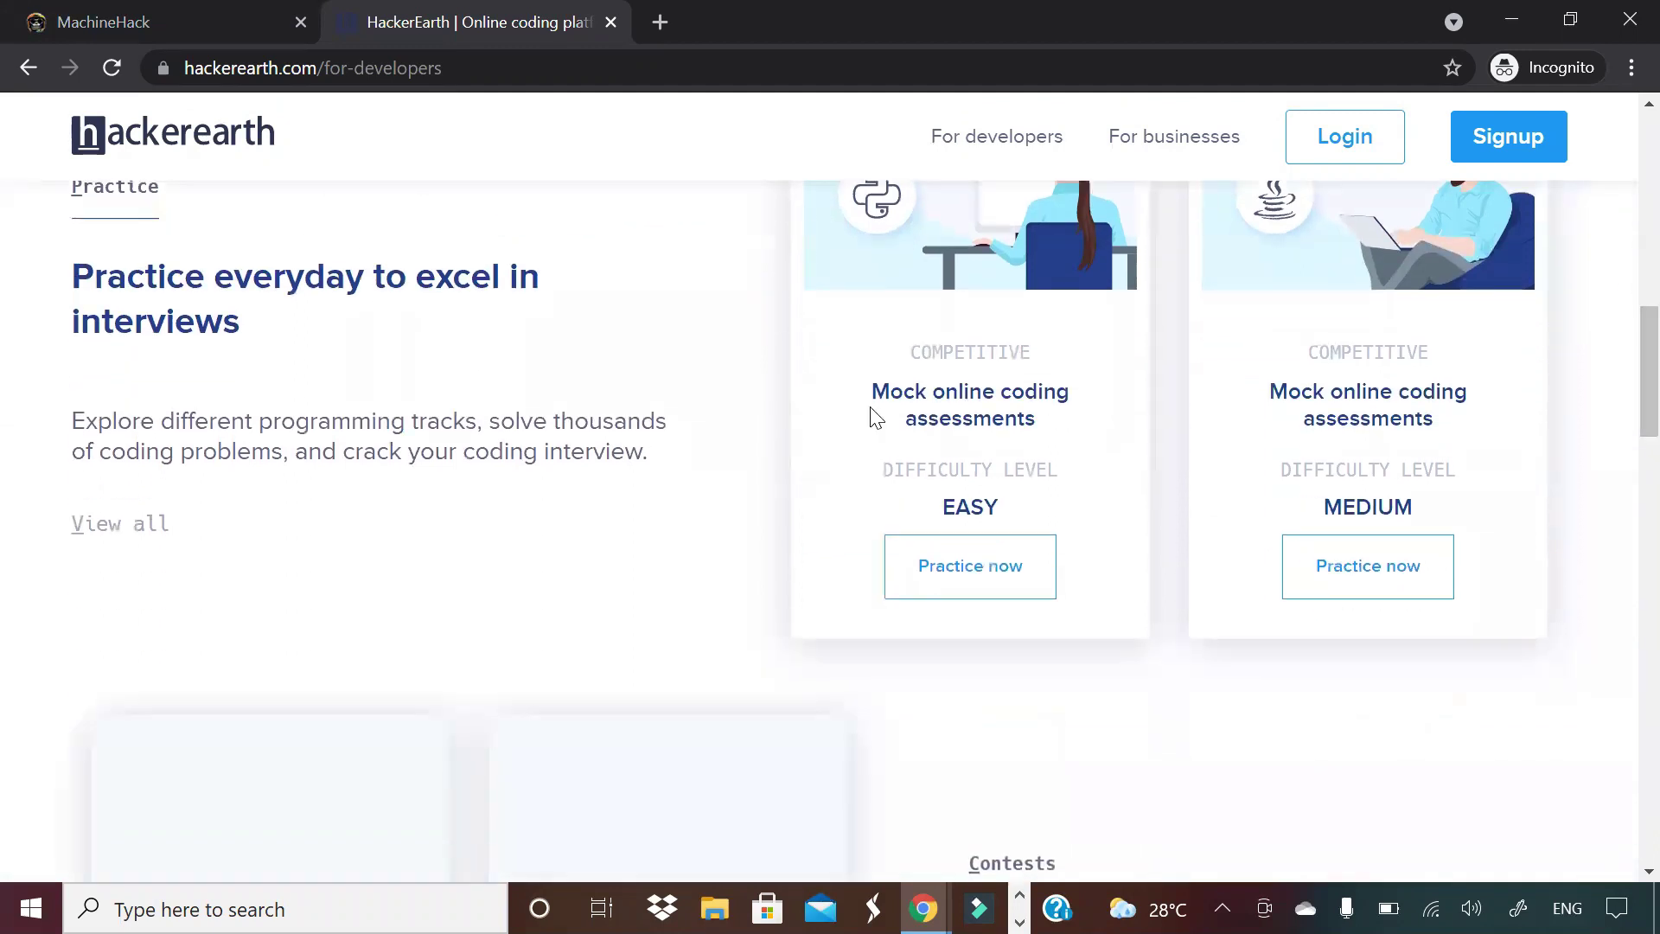
left_click_drag(873, 390, 1074, 405)
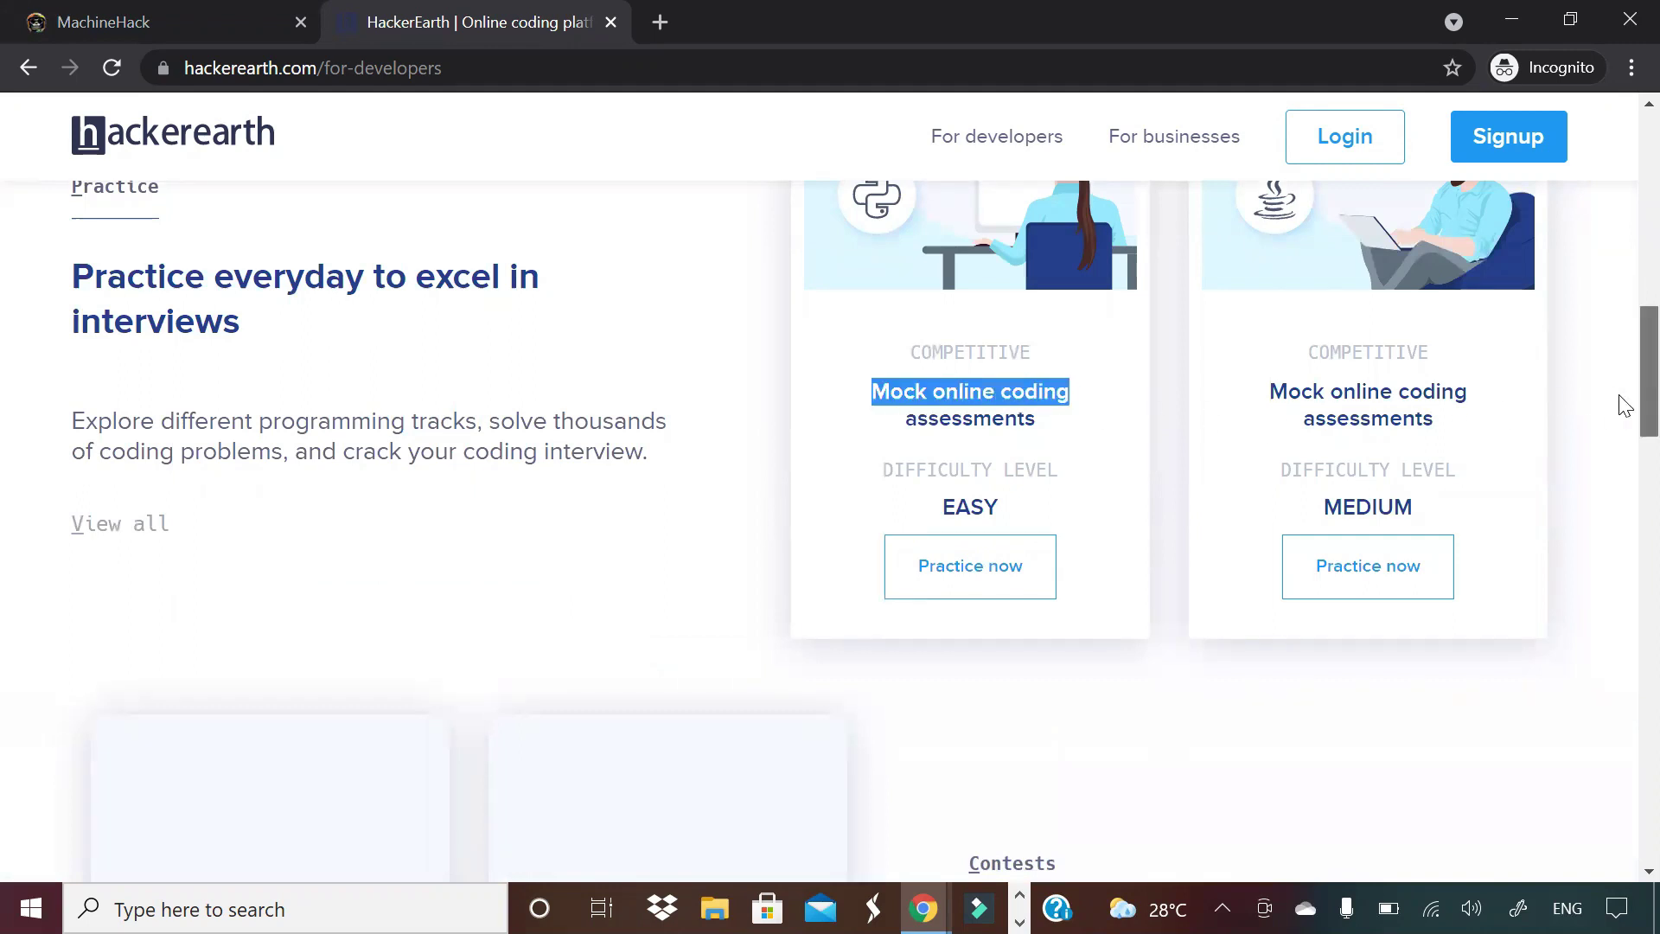
left_click_drag(1620, 397, 1624, 737)
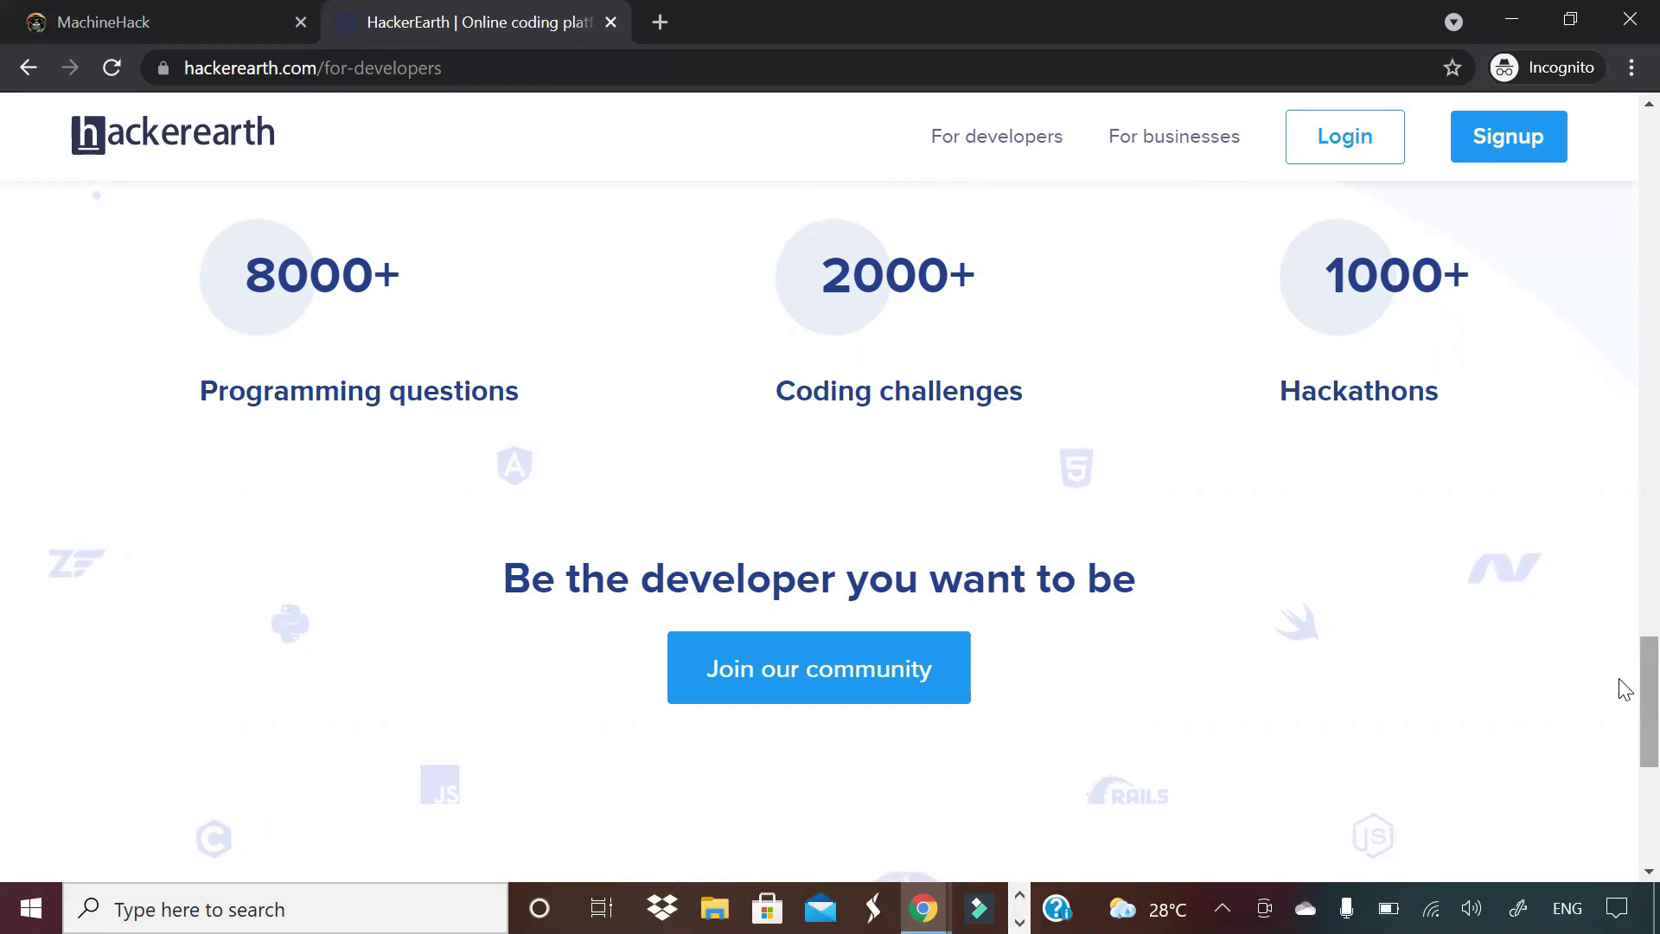
scroll(1624, 727, "down", 3)
left_click_drag(1624, 727, 1608, 267)
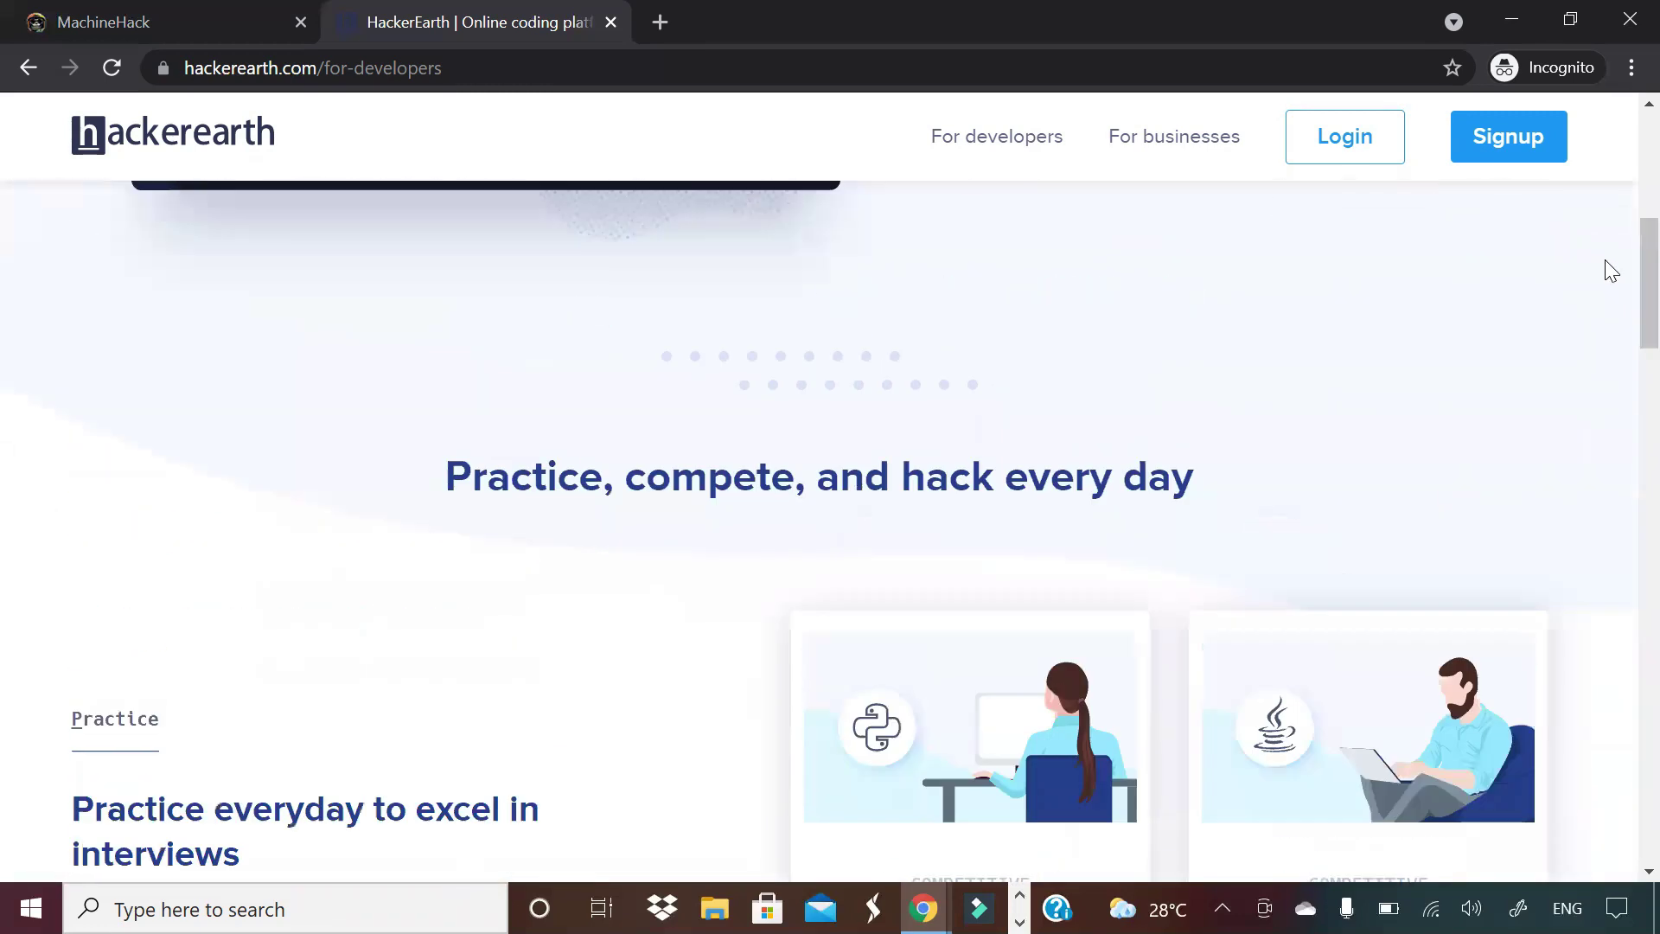
left_click(171, 12)
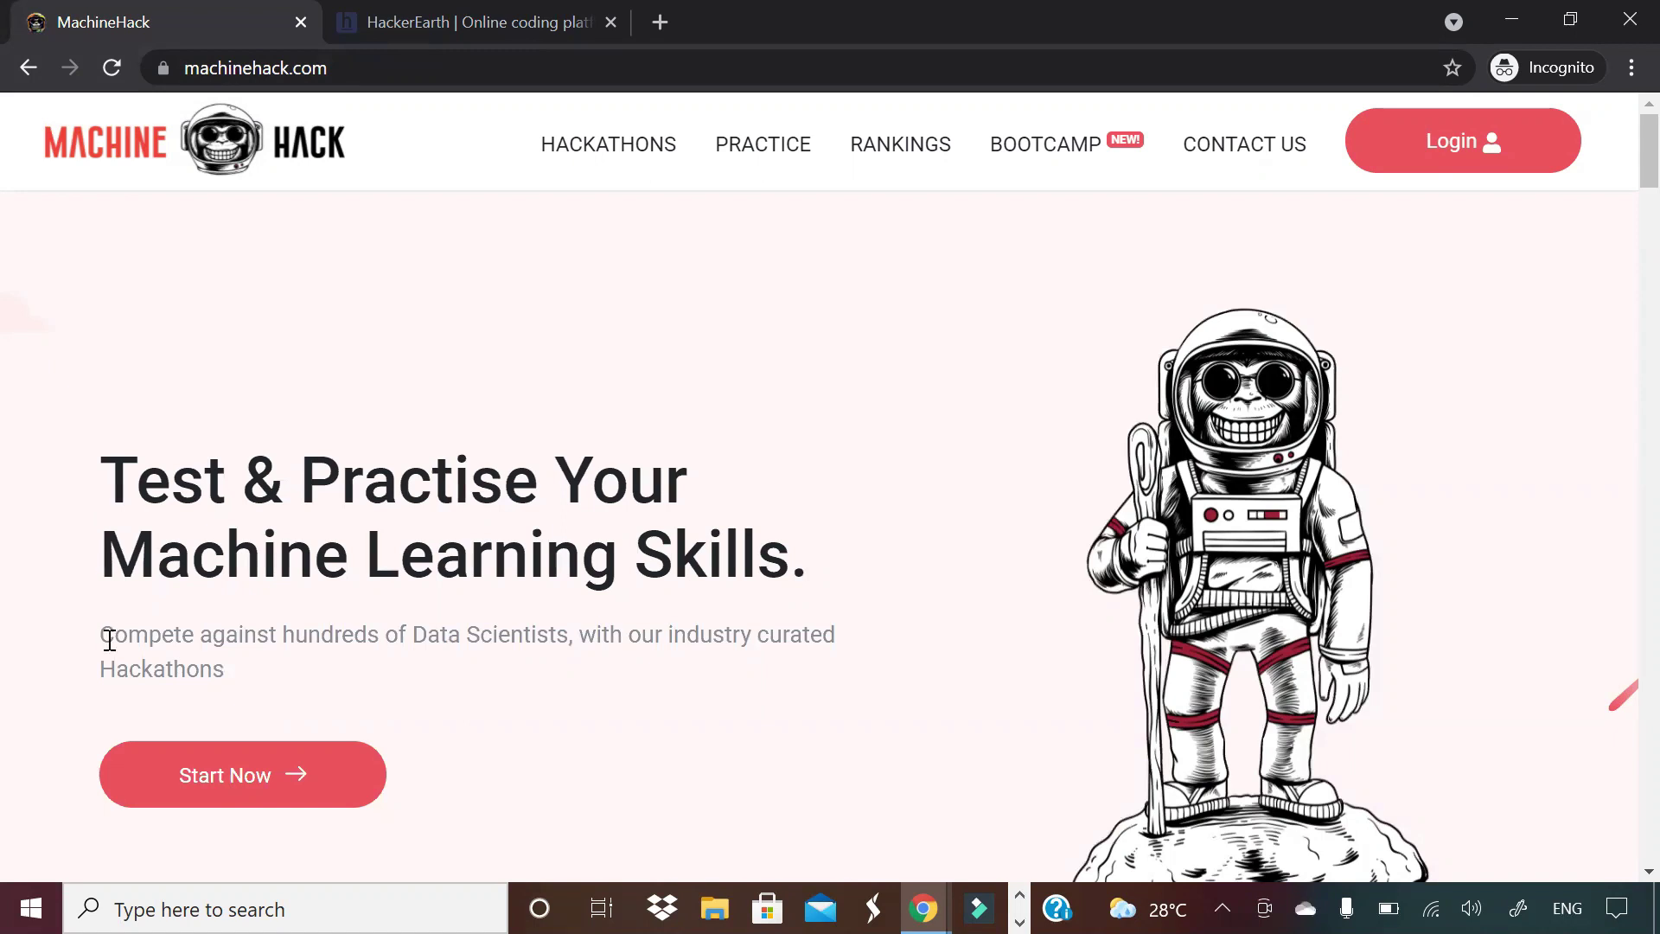
Step: Highlight, then clear, MachineHack's tagline about competing
left_click_drag(109, 640, 263, 676)
left_click(263, 675)
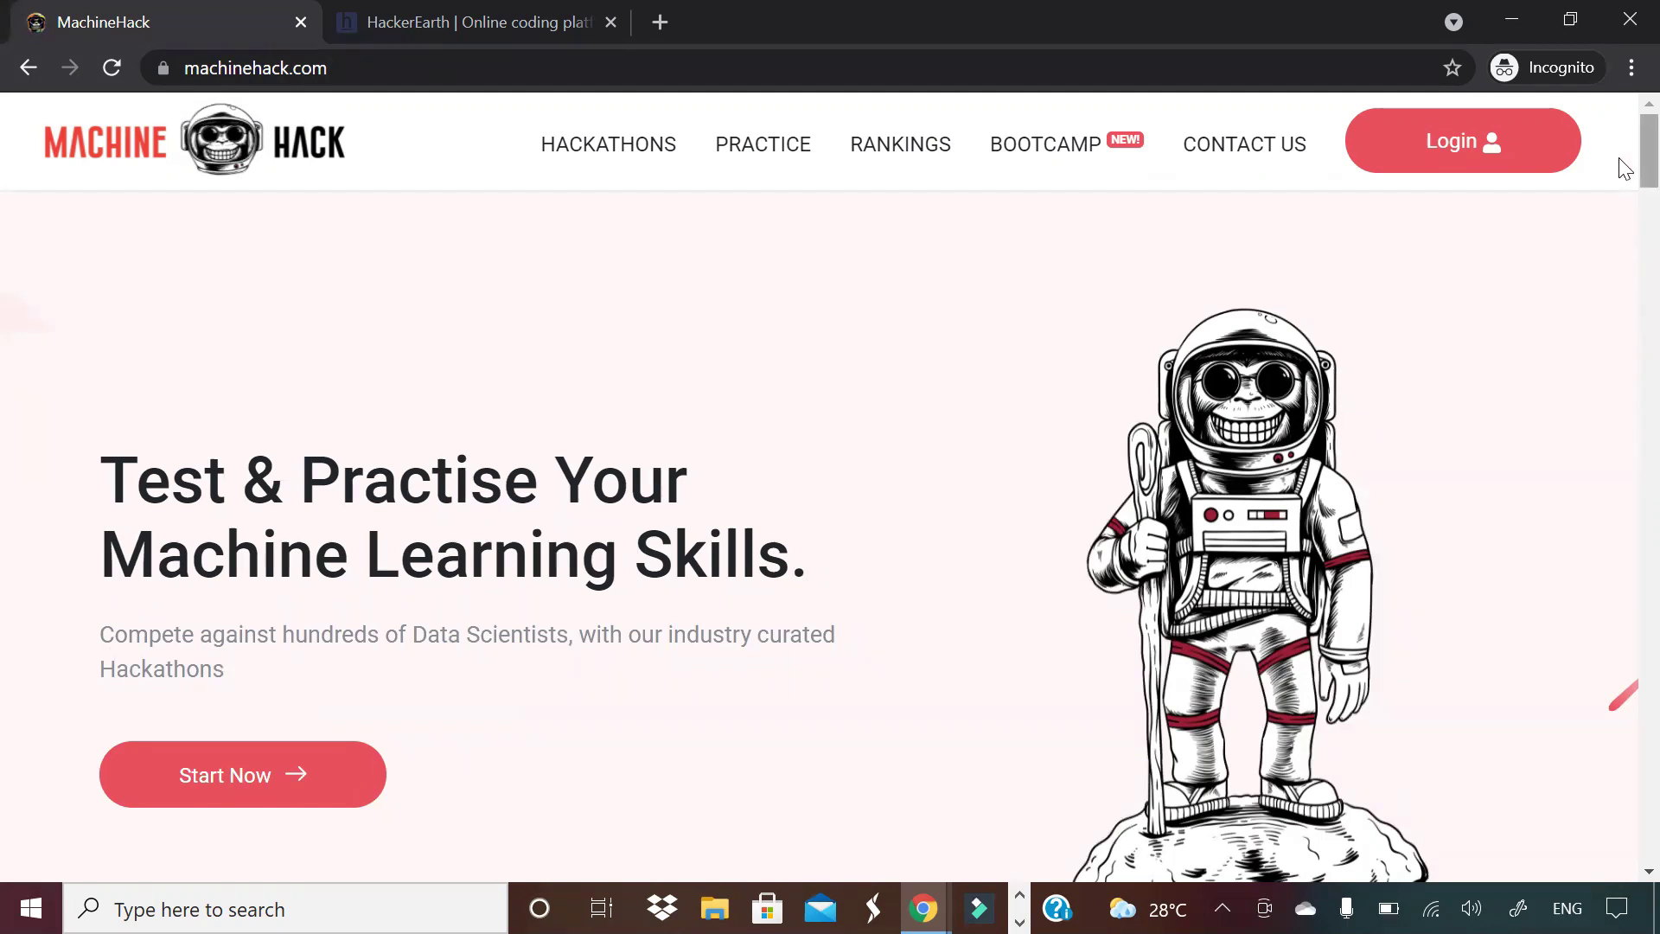
left_click_drag(1625, 168, 1624, 289)
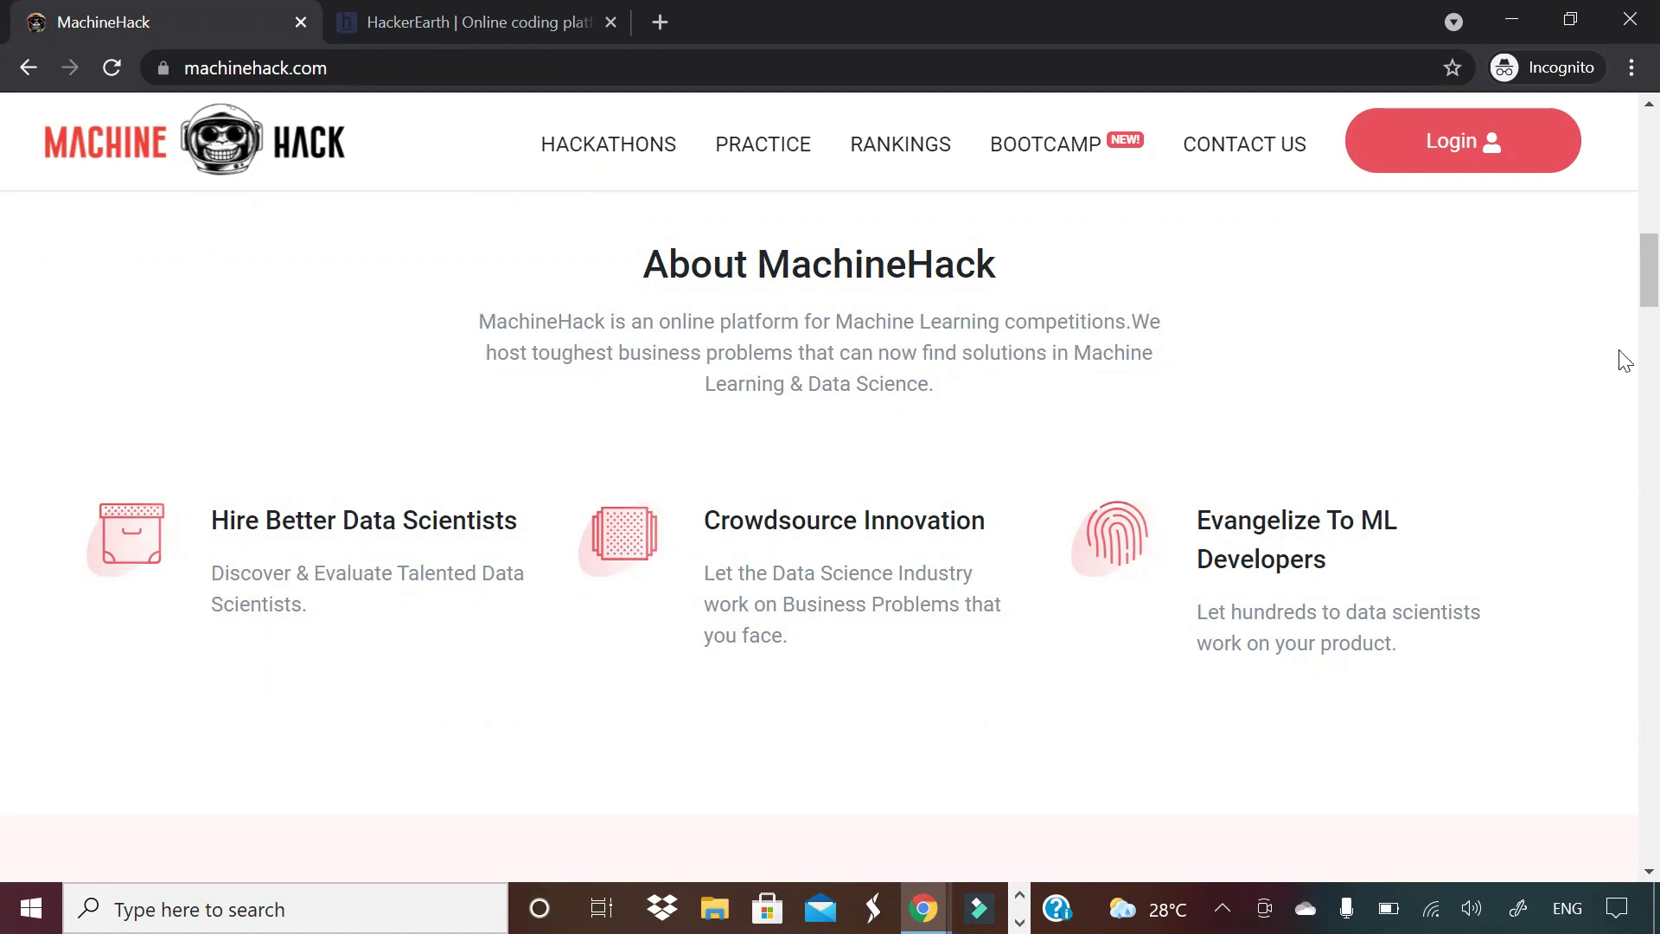
scroll(1621, 325, "down", 1)
scroll(1621, 350, "down", 2)
scroll(1625, 370, "down", 3)
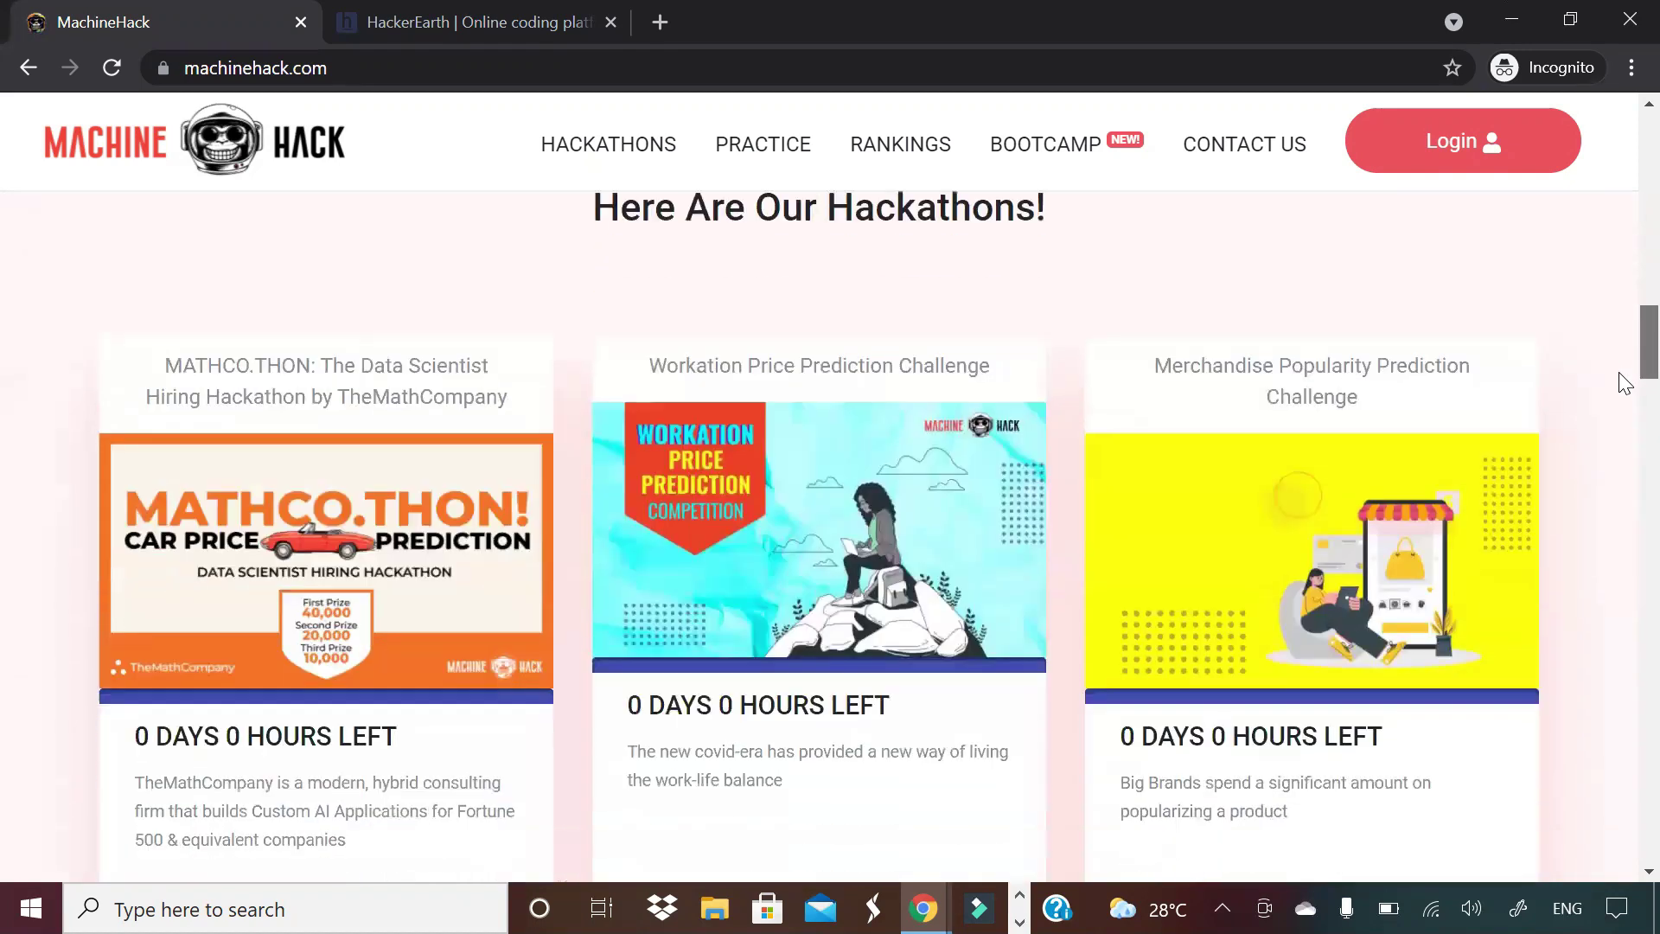
scroll(1625, 384, "down", 1)
scroll(1623, 392, "down", 1)
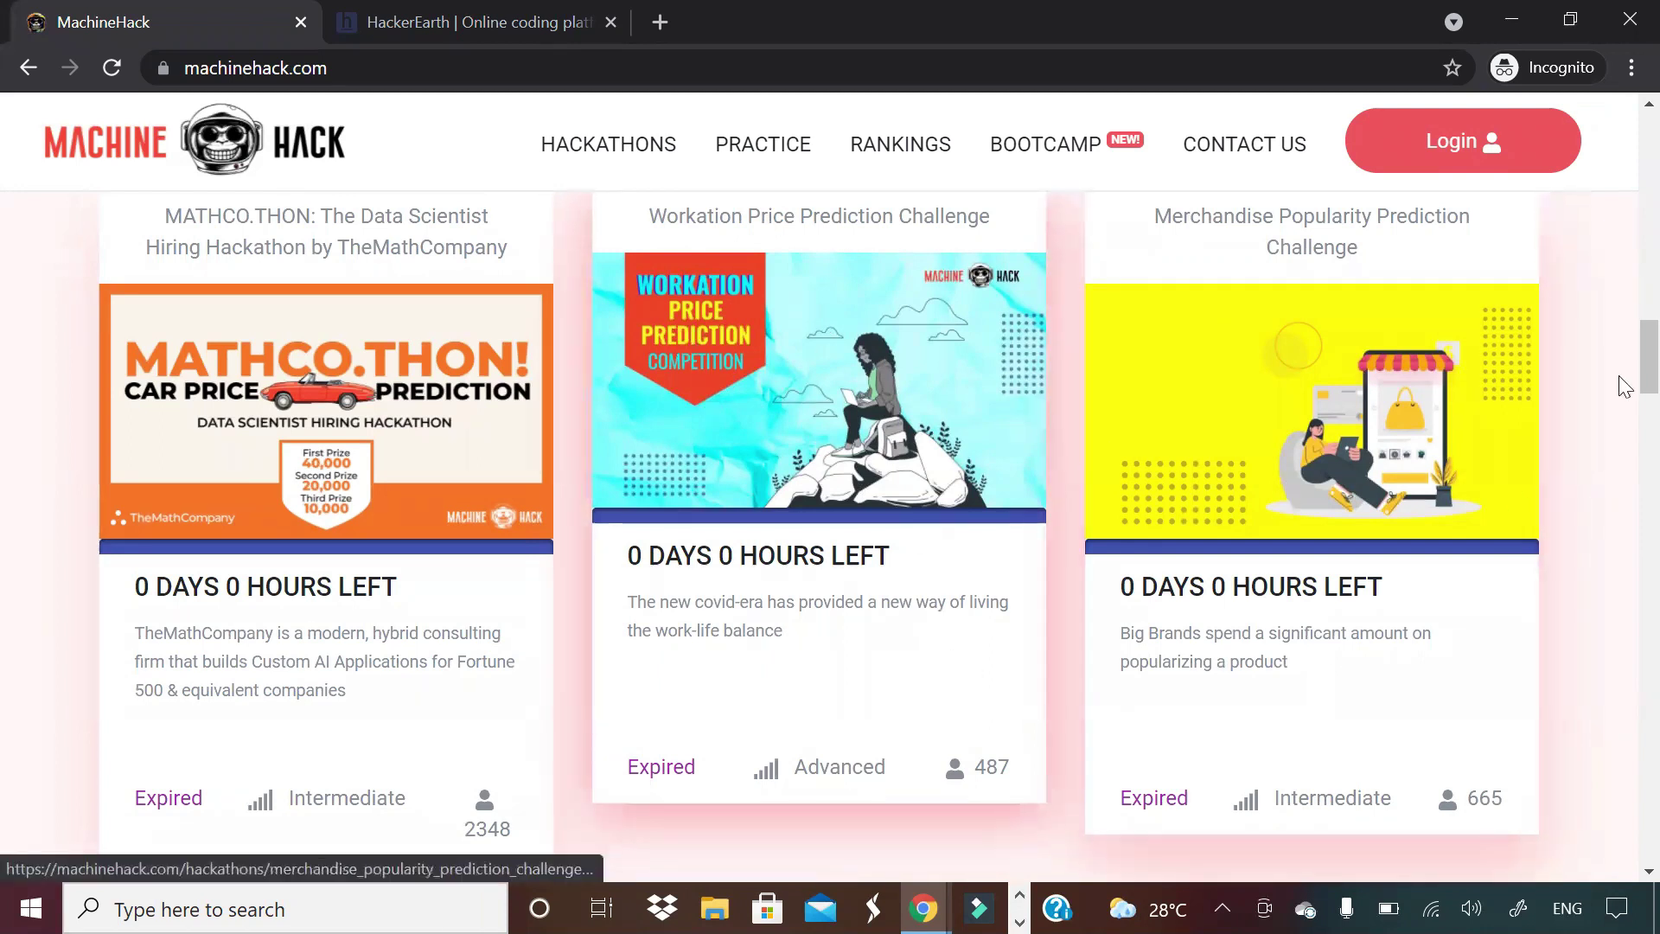
scroll(1621, 402, "down", 3)
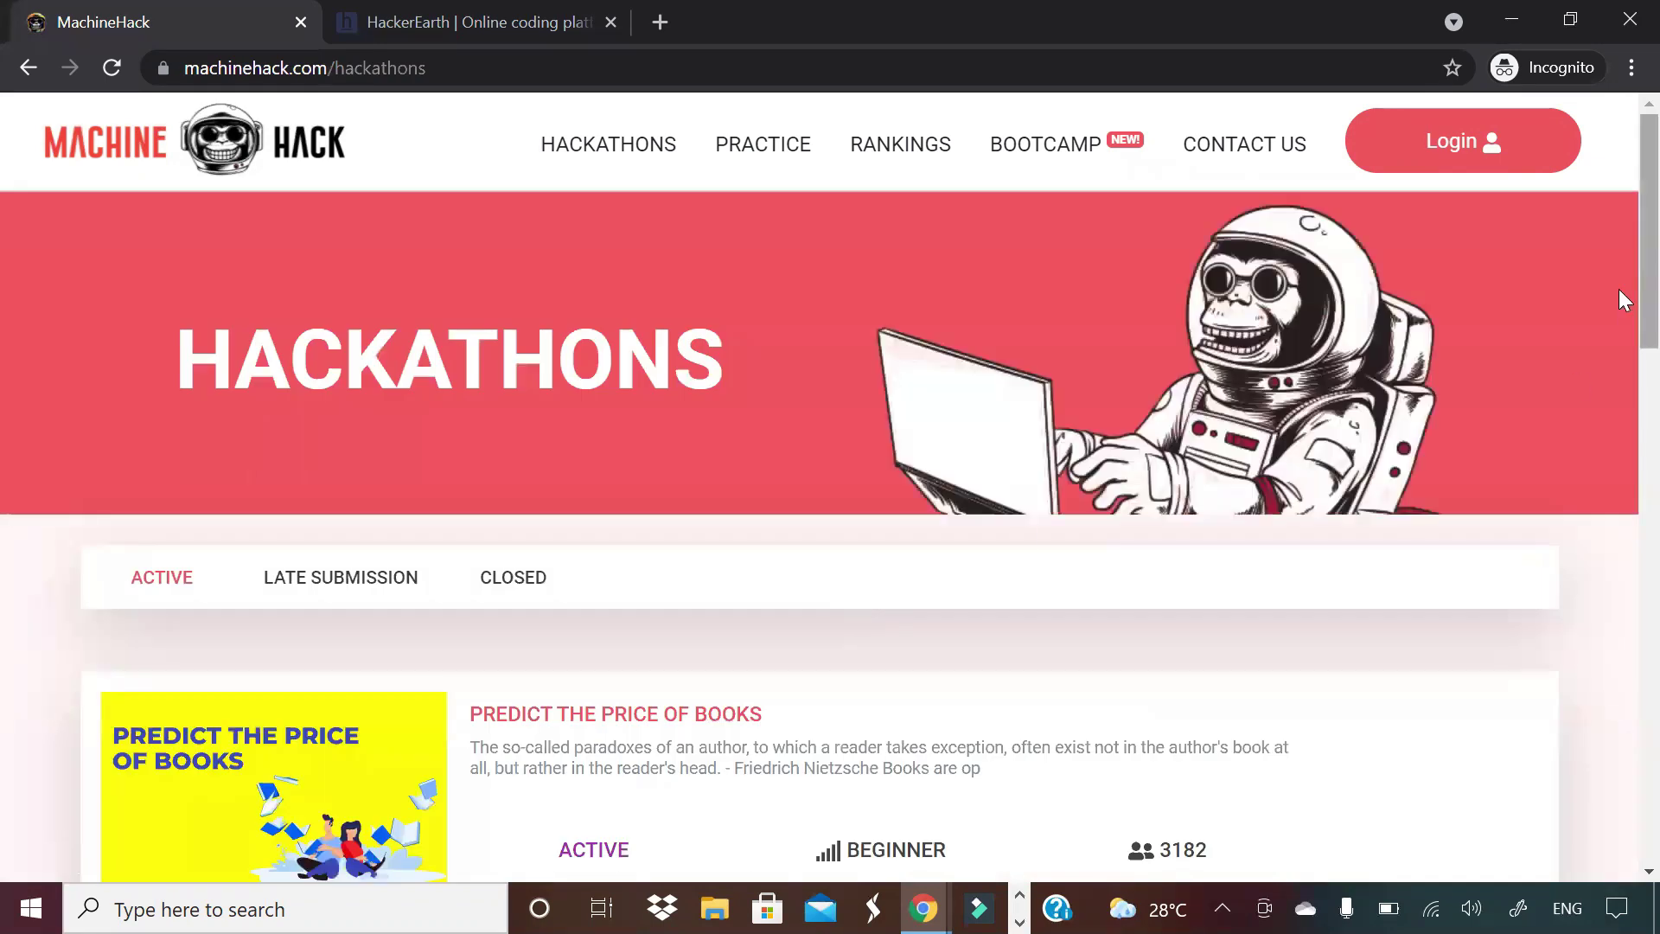
scroll(1619, 274, "down", 2)
scroll(1624, 343, "down", 2)
scroll(1622, 408, "down", 1)
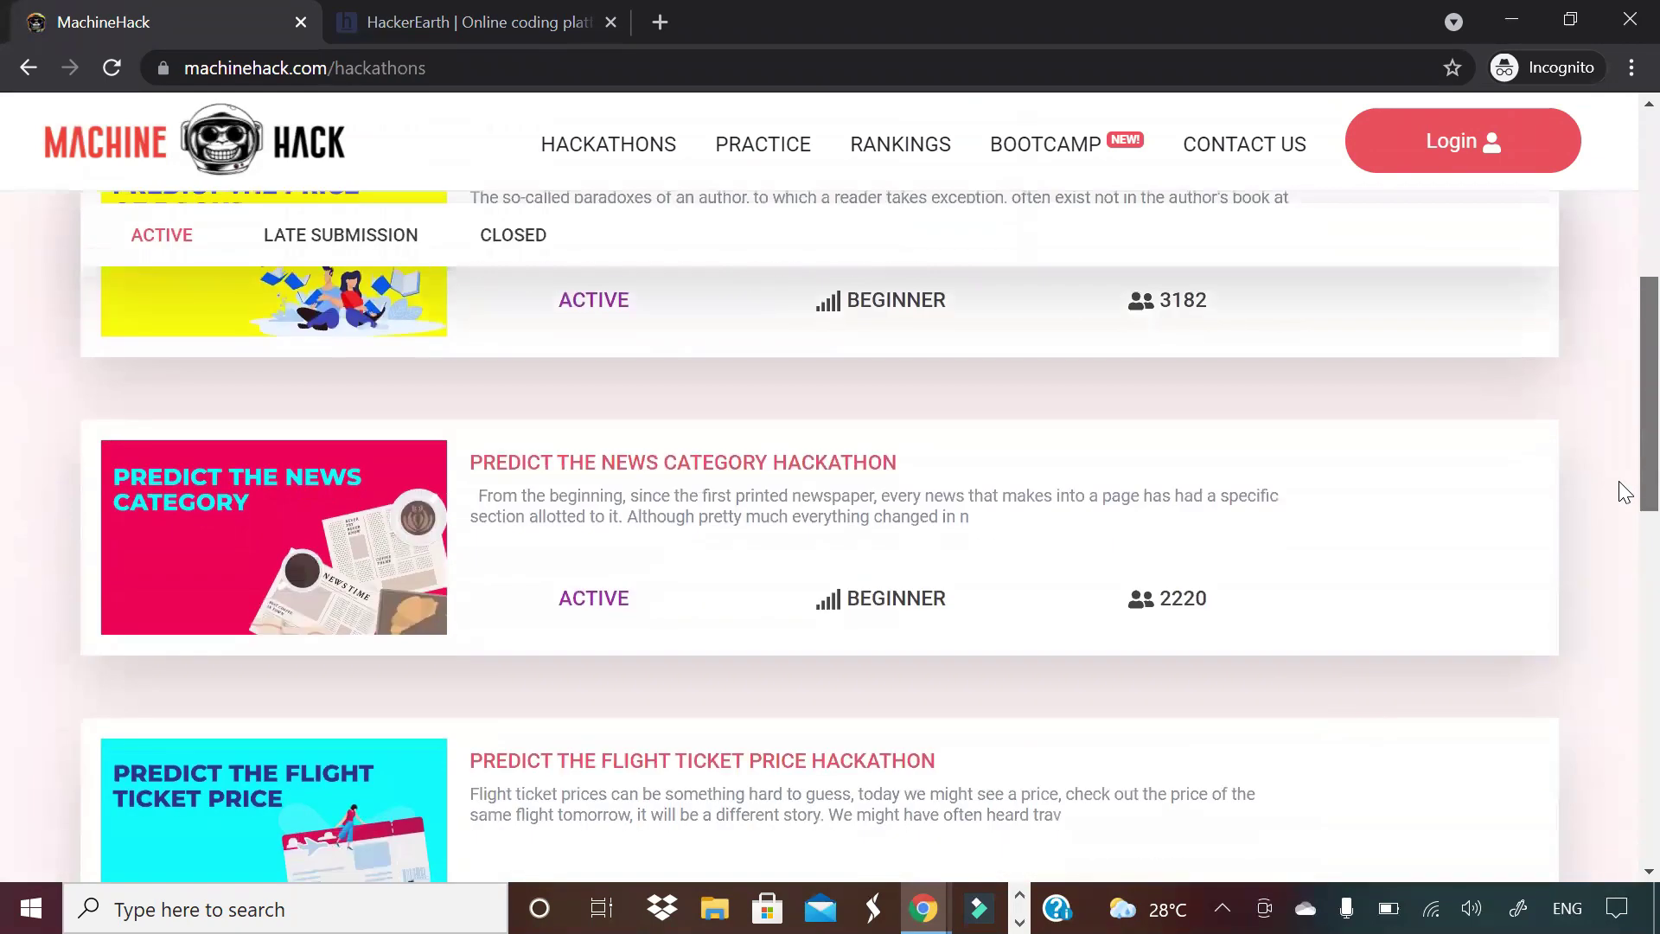
scroll(1620, 489, "down", 3)
scroll(1616, 671, "down", 3)
scroll(1620, 642, "up", 2)
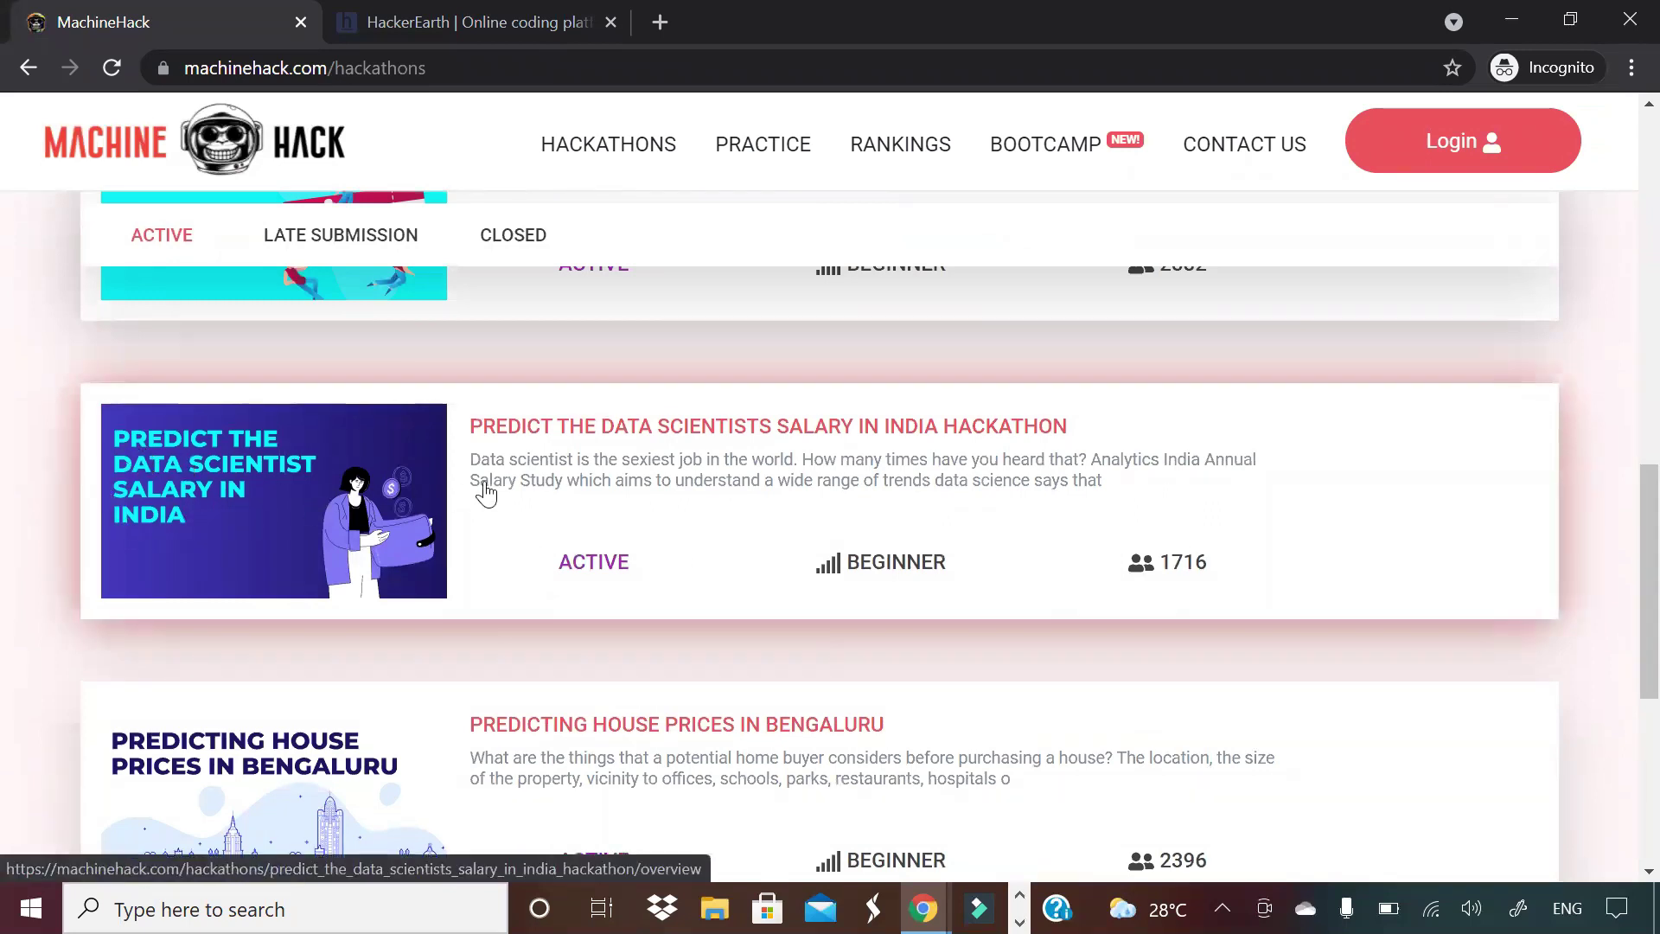
left_click(881, 566)
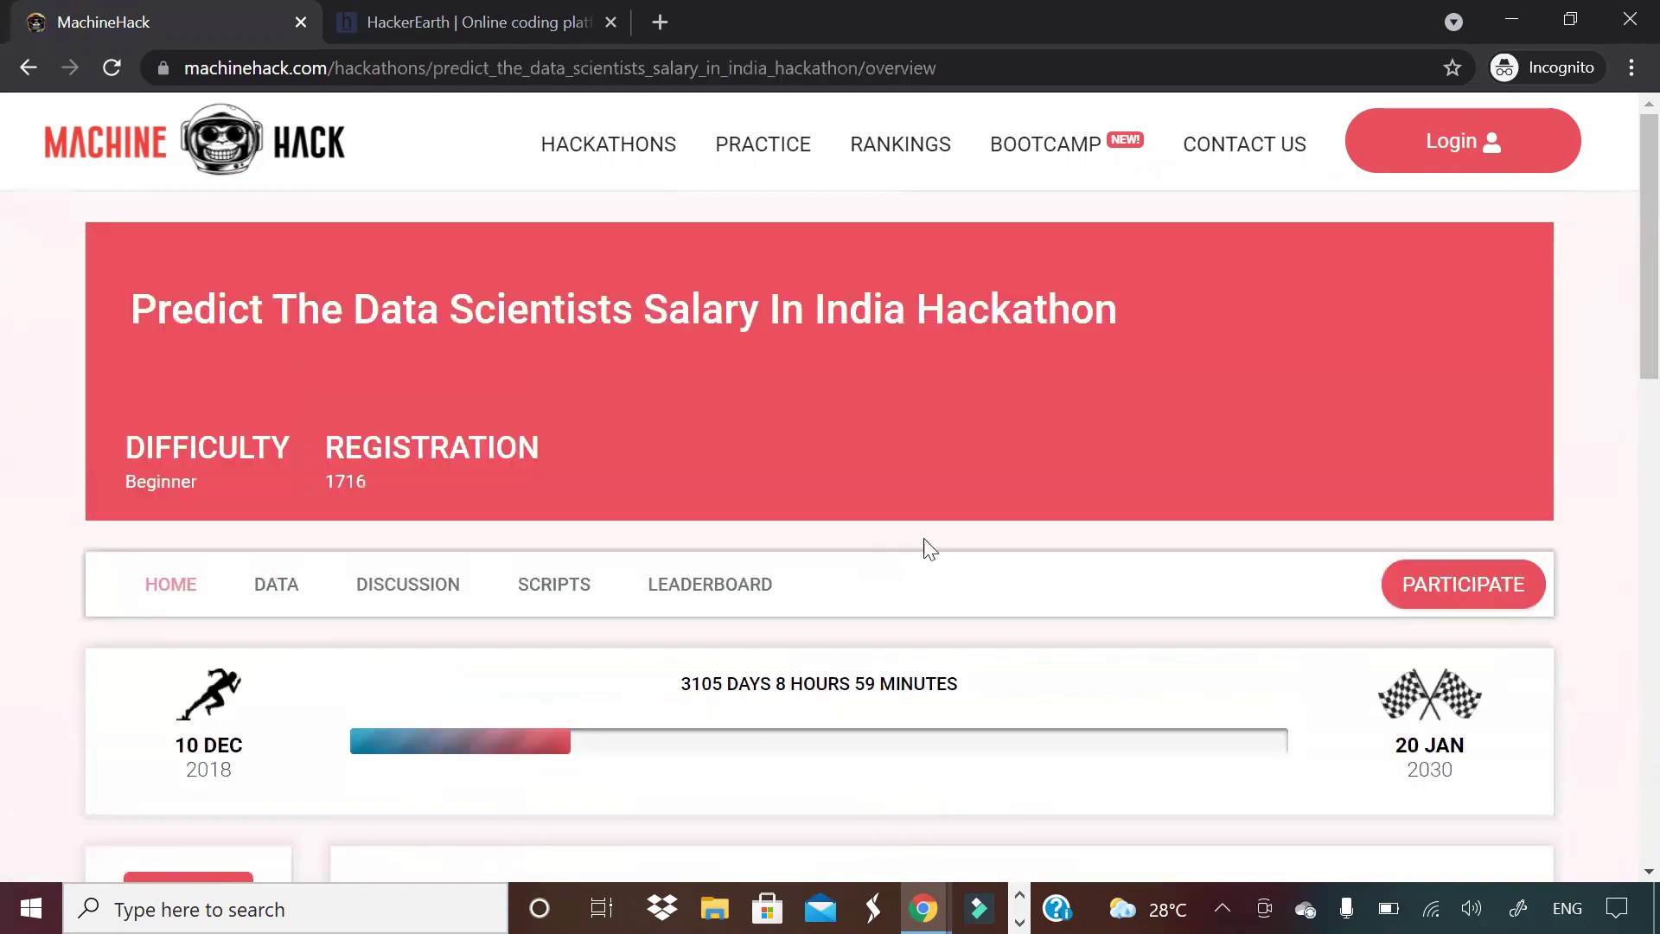
scroll(1624, 394, "down", 2)
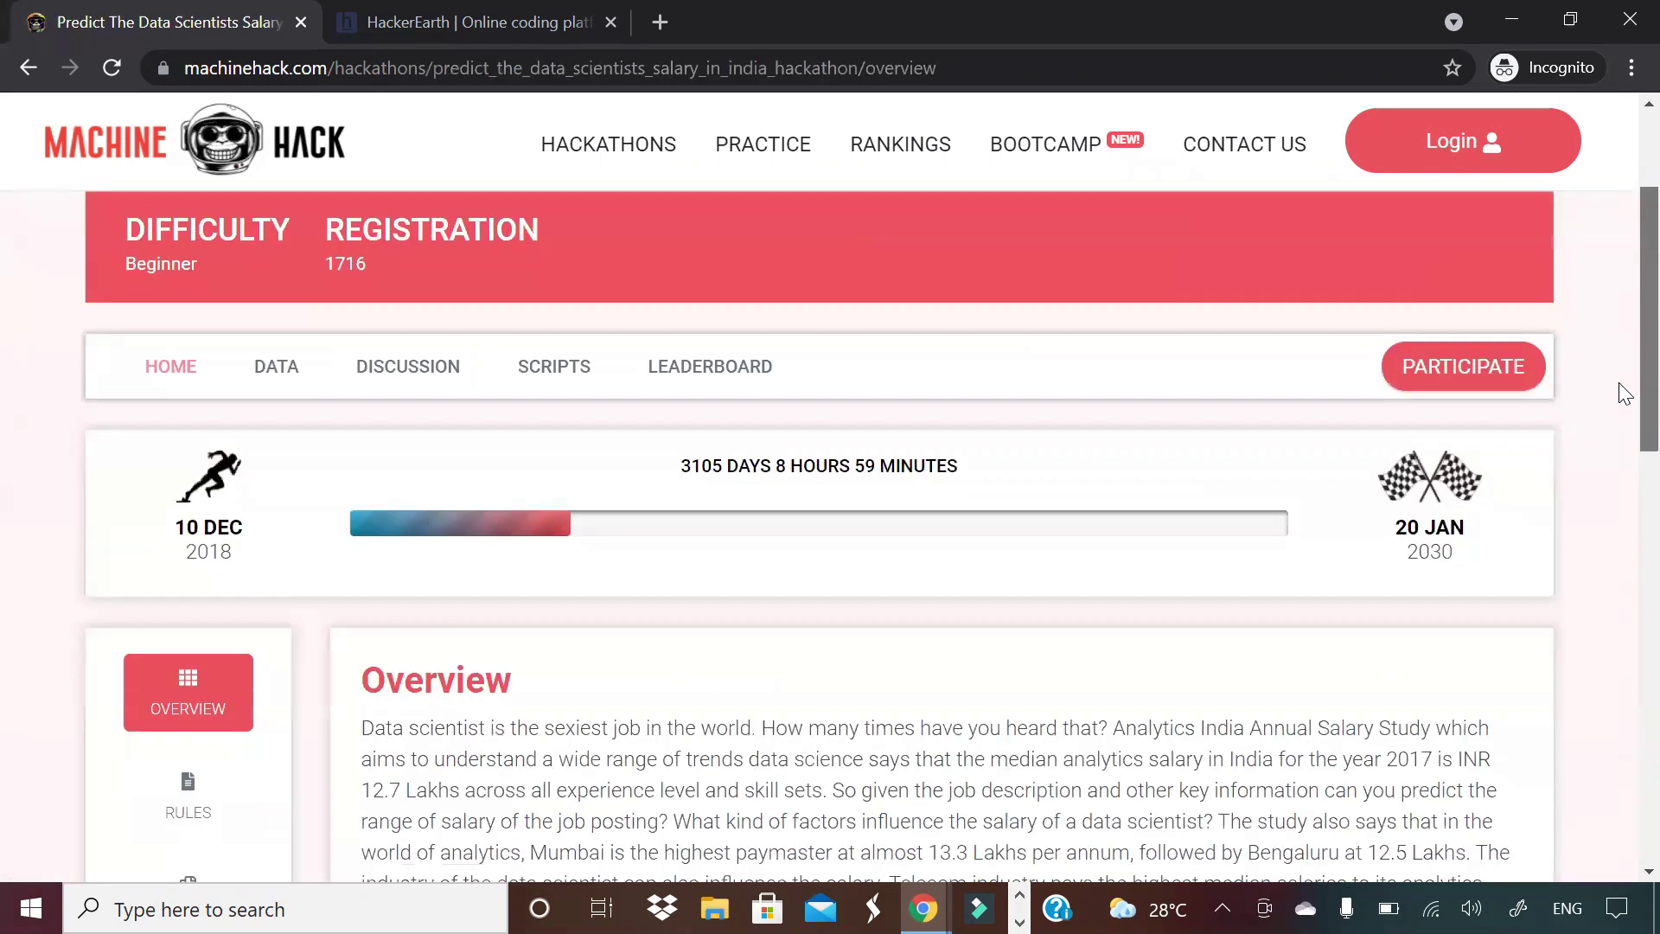
scroll(1624, 395, "down", 1)
scroll(1619, 463, "down", 1)
scroll(1620, 526, "down", 1)
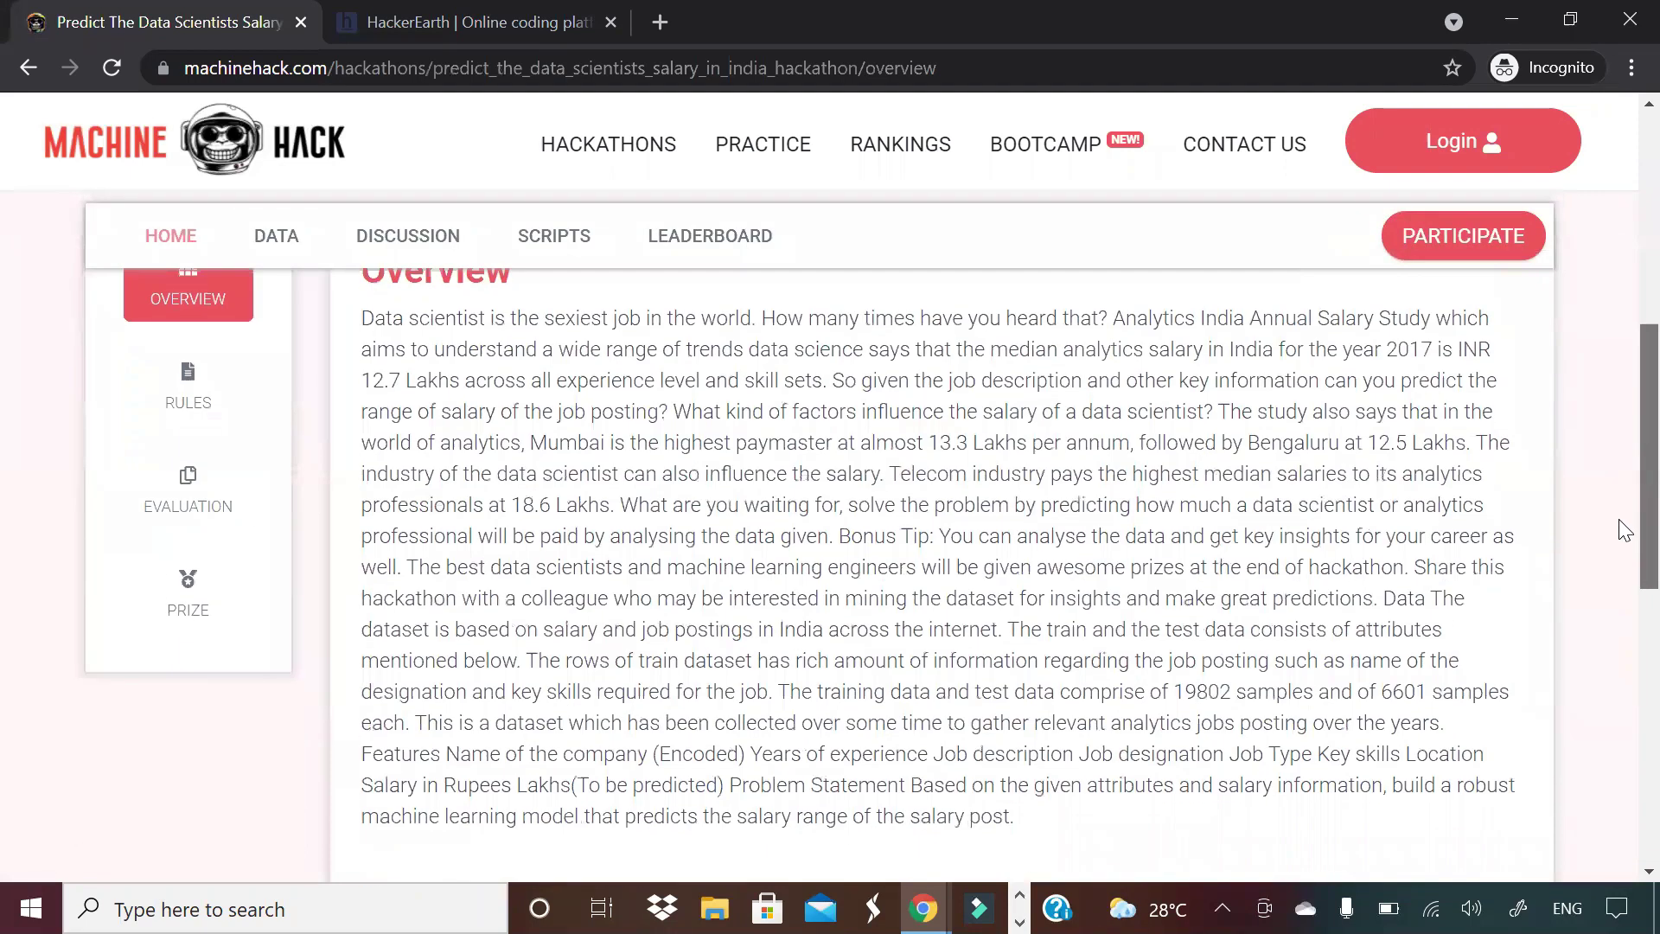
scroll(1621, 571, "down", 2)
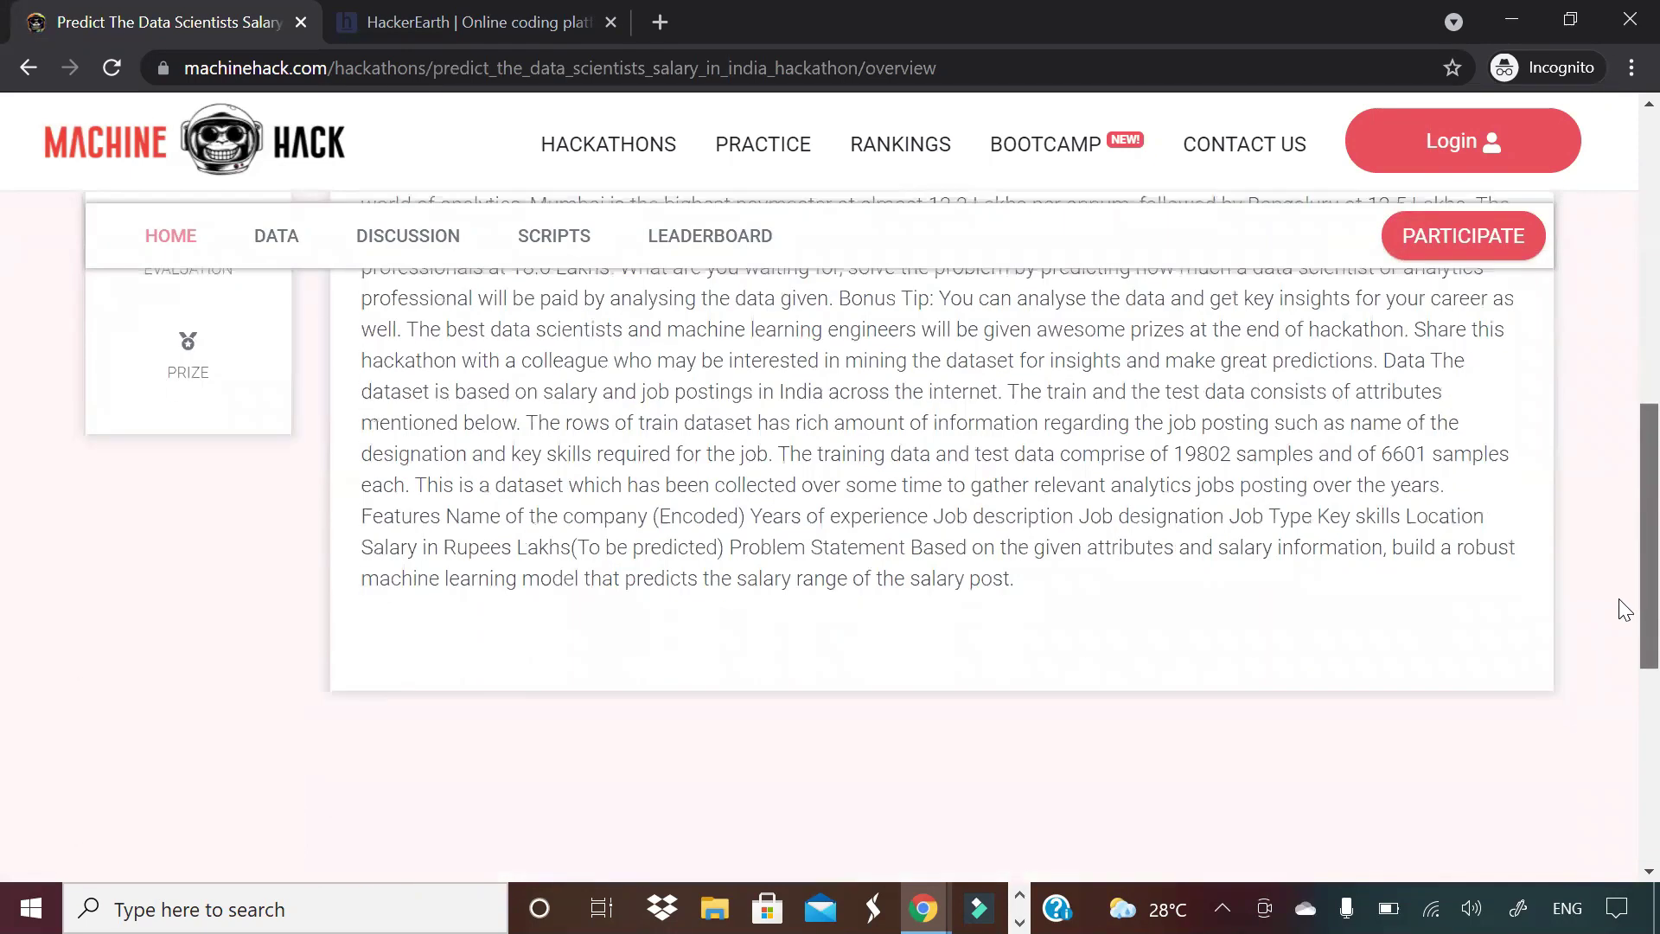
scroll(1621, 557, "up", 2)
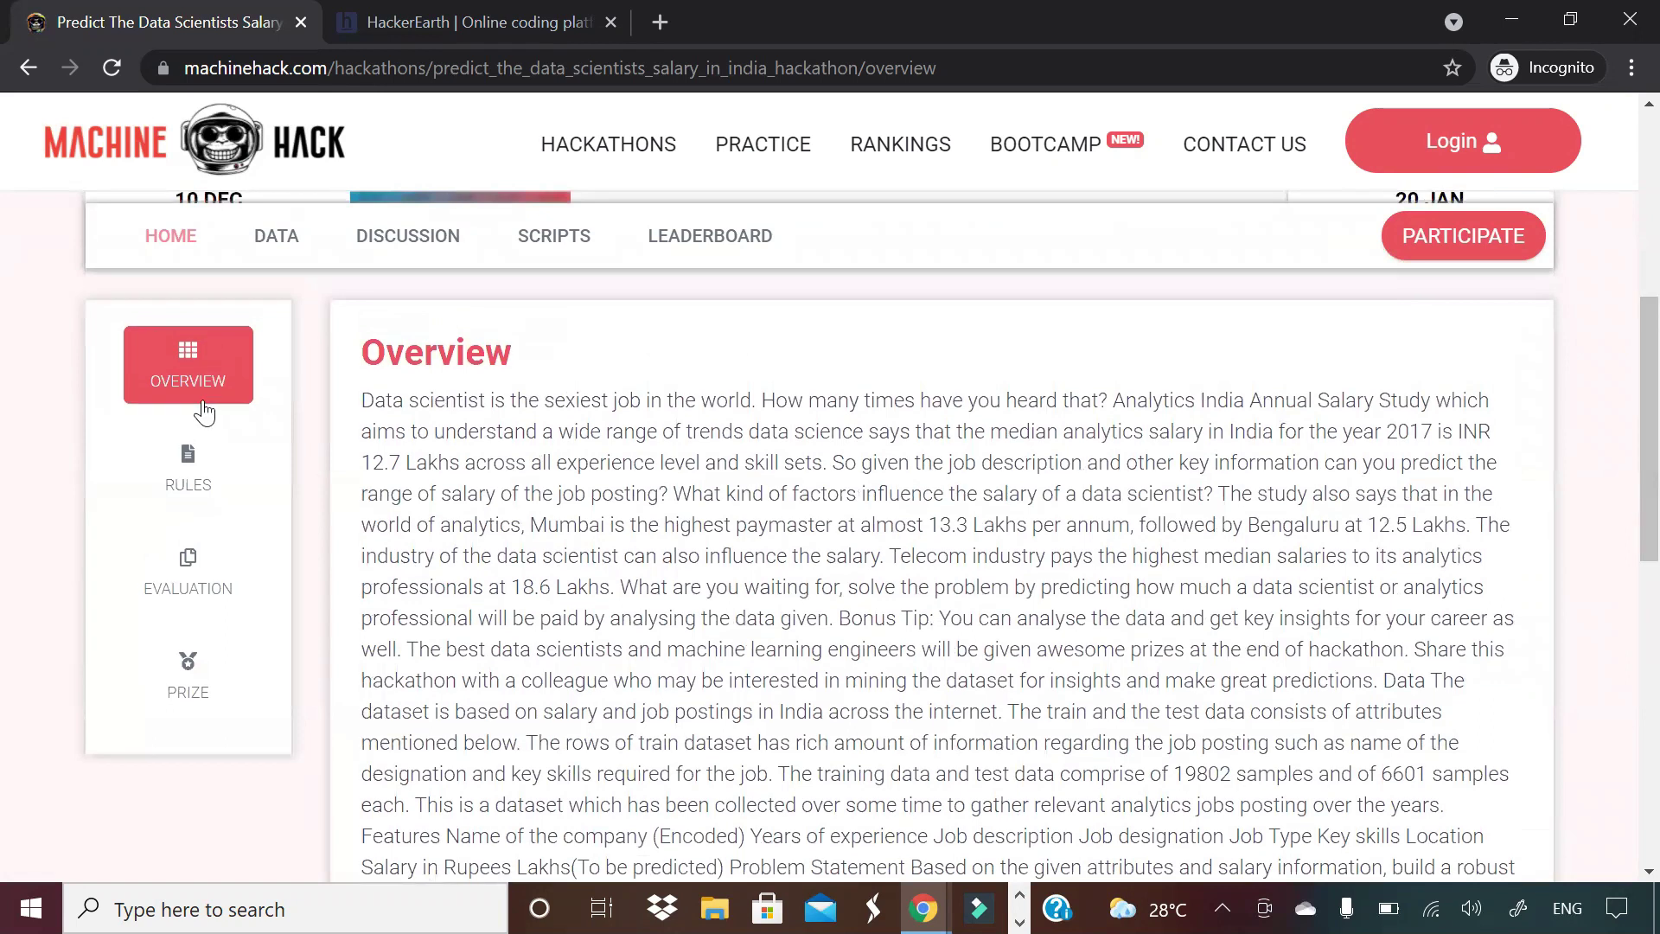
left_click(188, 473)
left_click(191, 578)
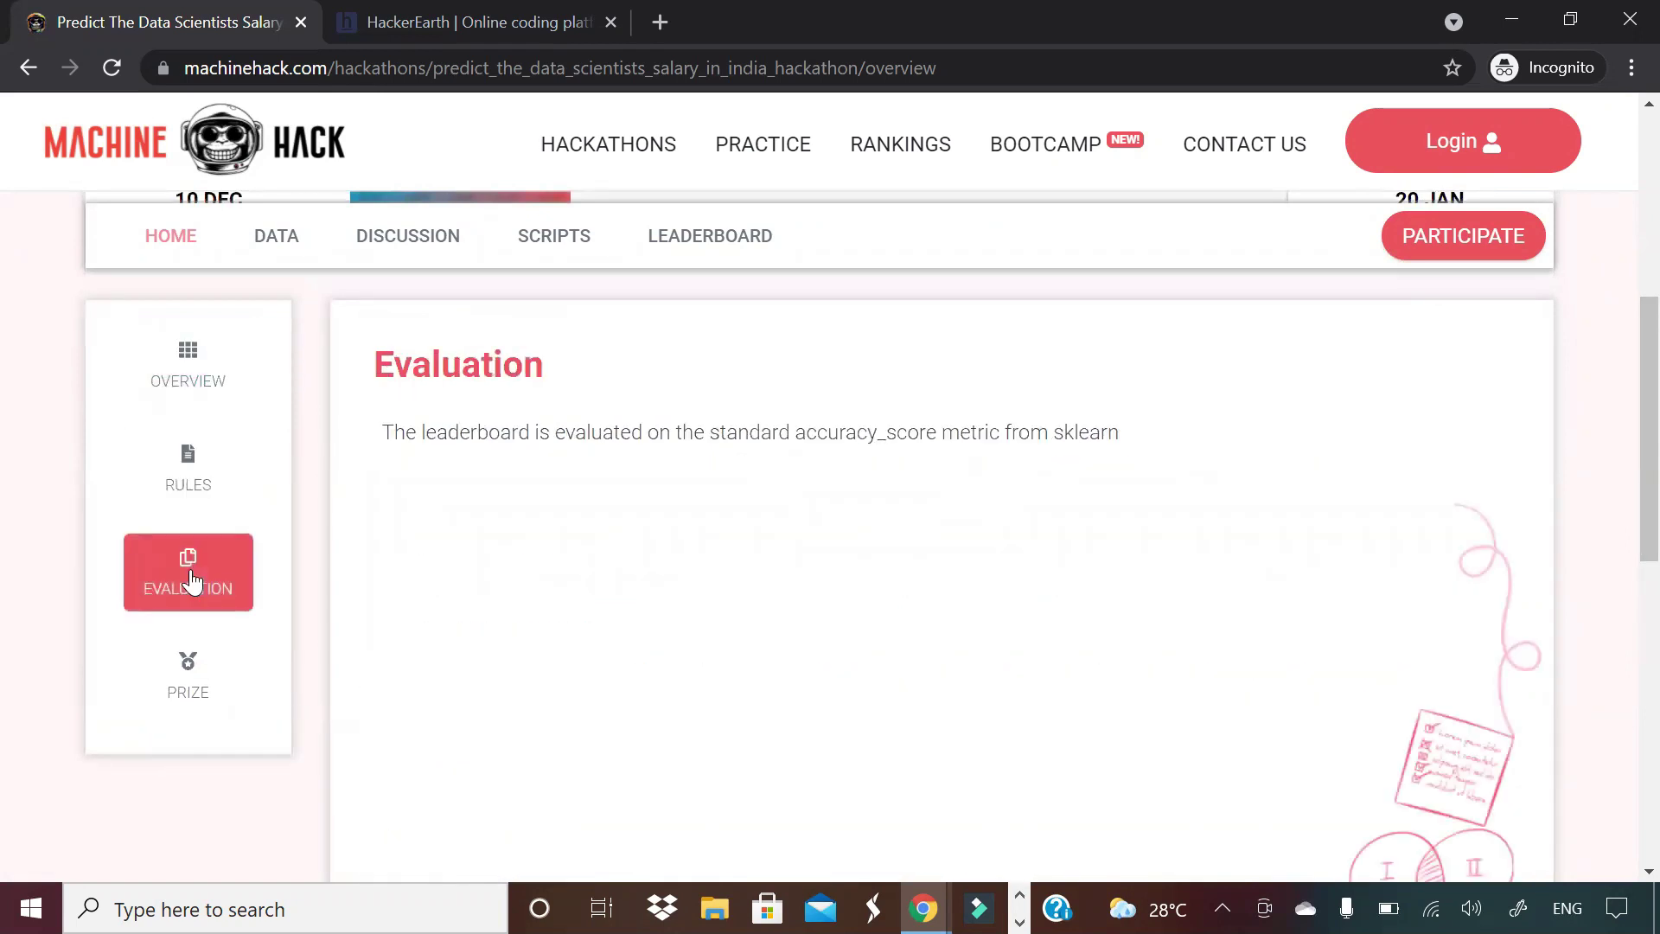
left_click(182, 662)
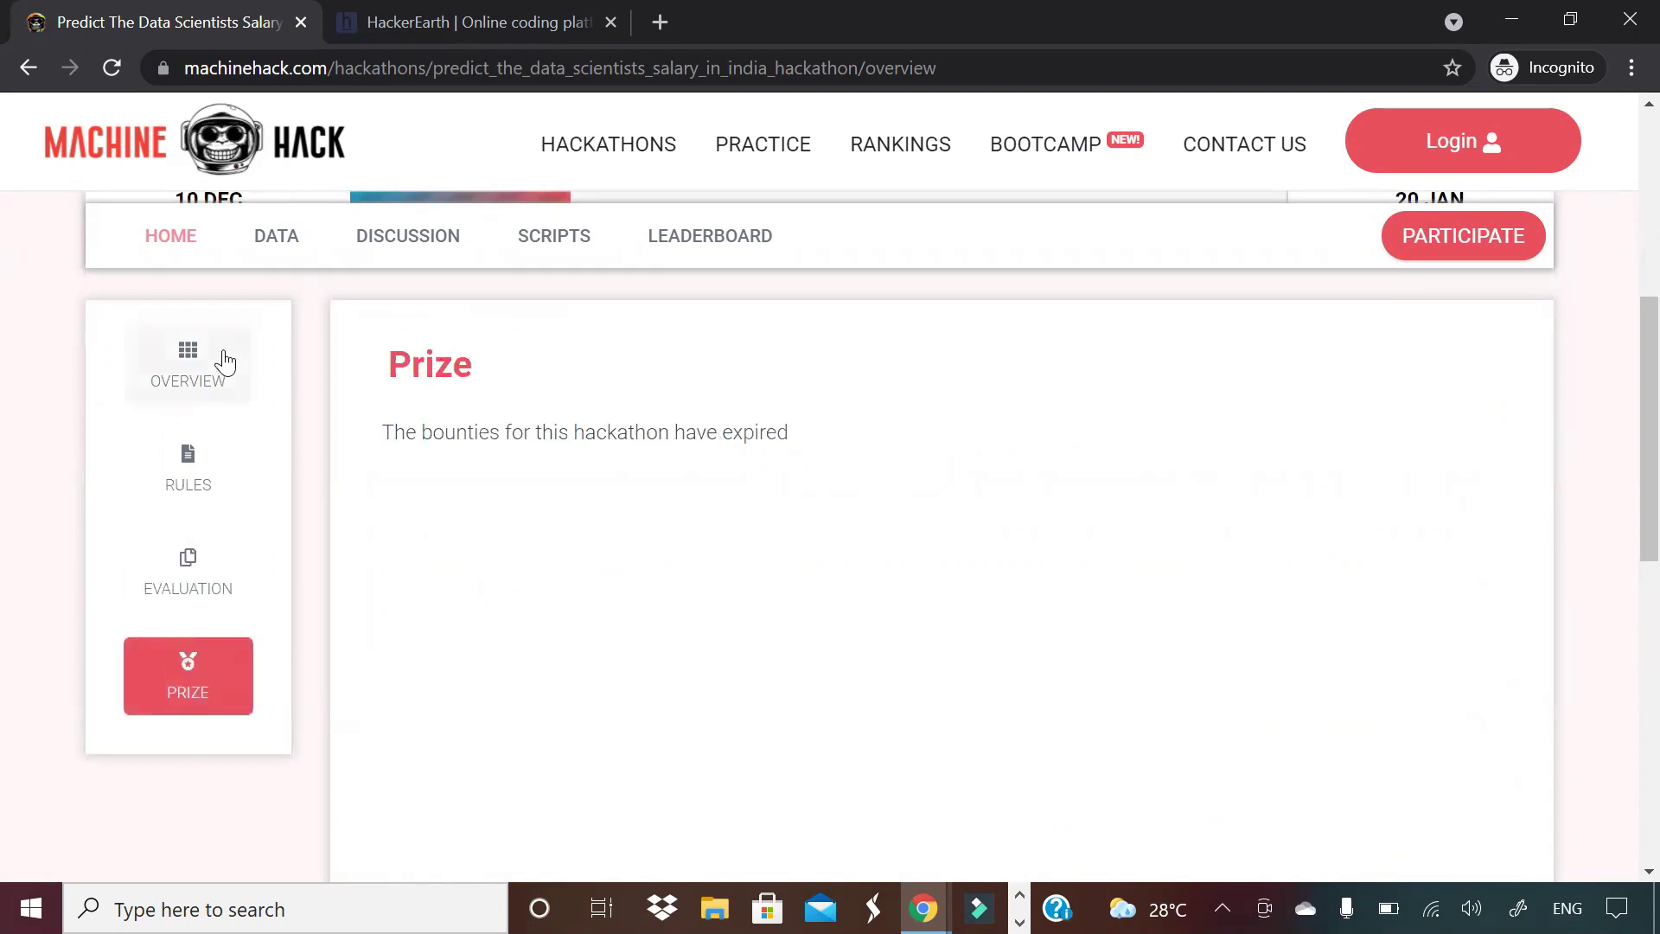
left_click(218, 363)
left_click(189, 681)
left_click(189, 353)
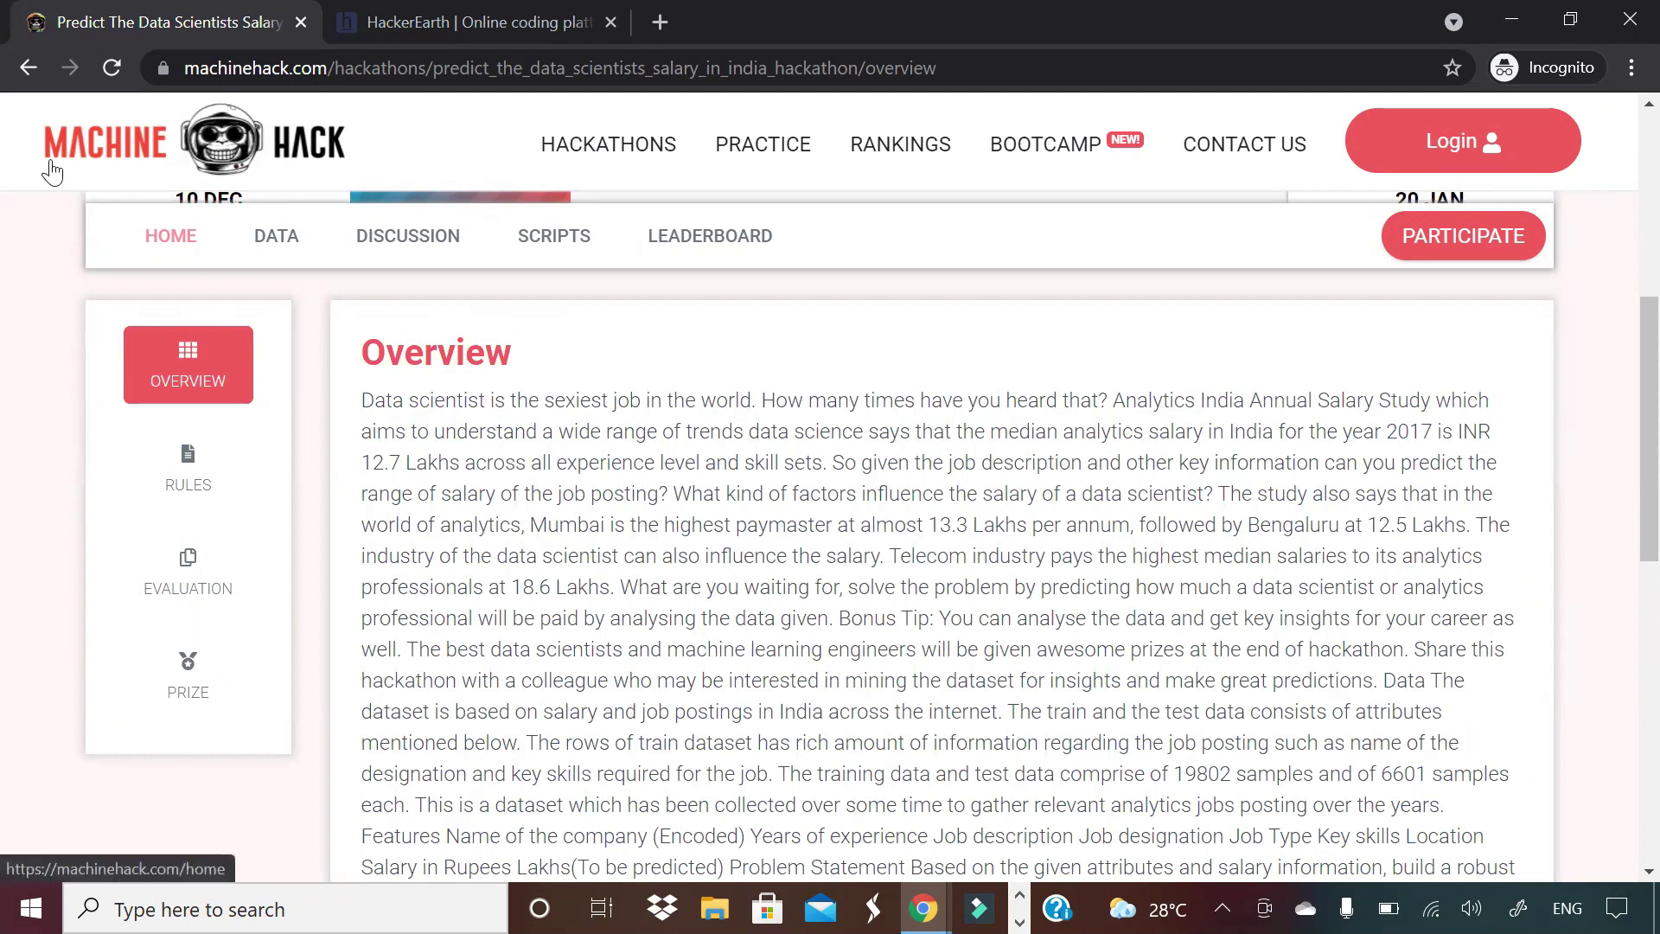
Step: Open a new incognito tab for the Kaggle Mall_Customers dataset
left_click(659, 13)
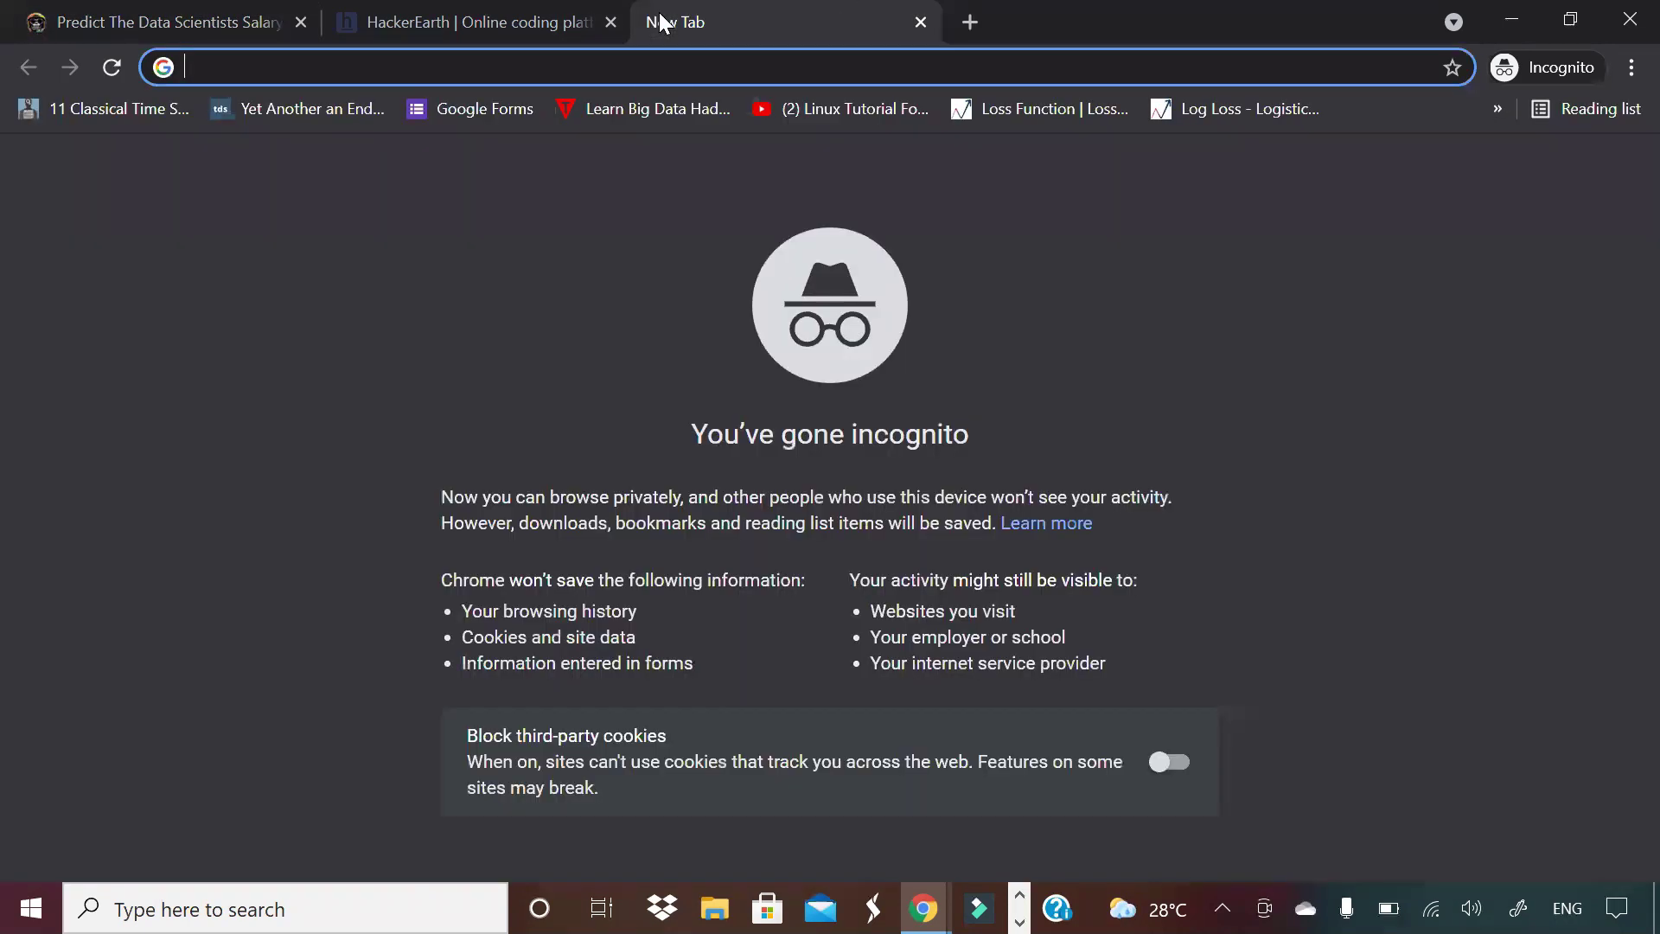
type("kaggle.com/shwetabh123/mall-customers")
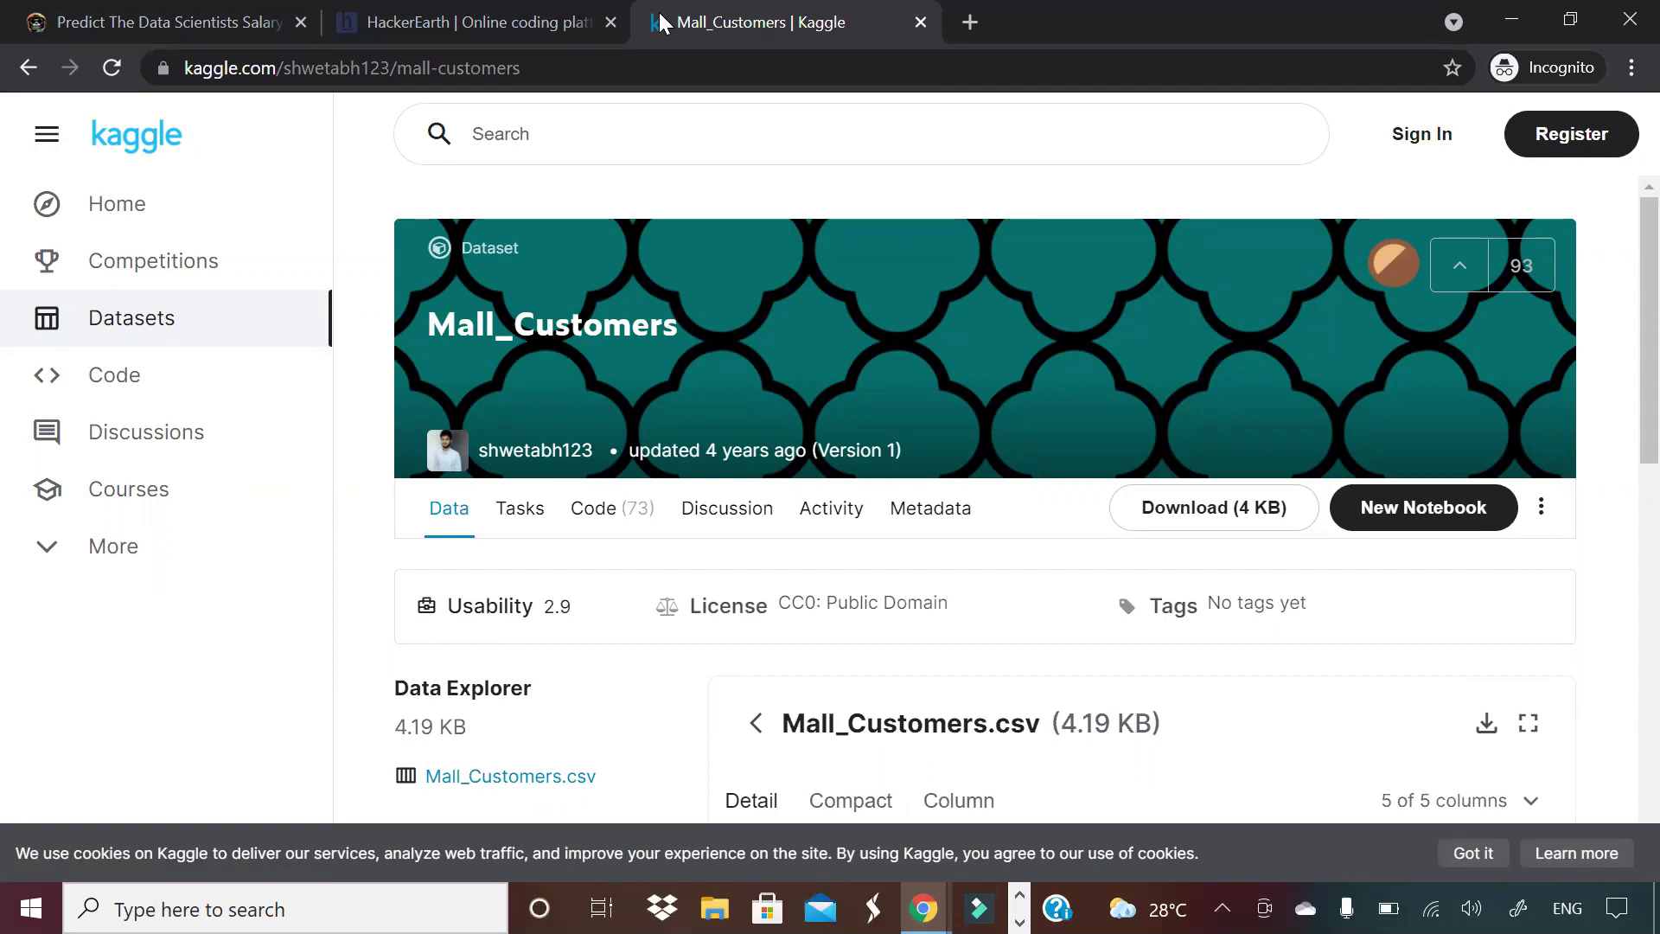
Step: Load linkedin.com in a new tab, fixing the mistyped address, then return to the Kaggle tab
left_click(978, 24)
type("l")
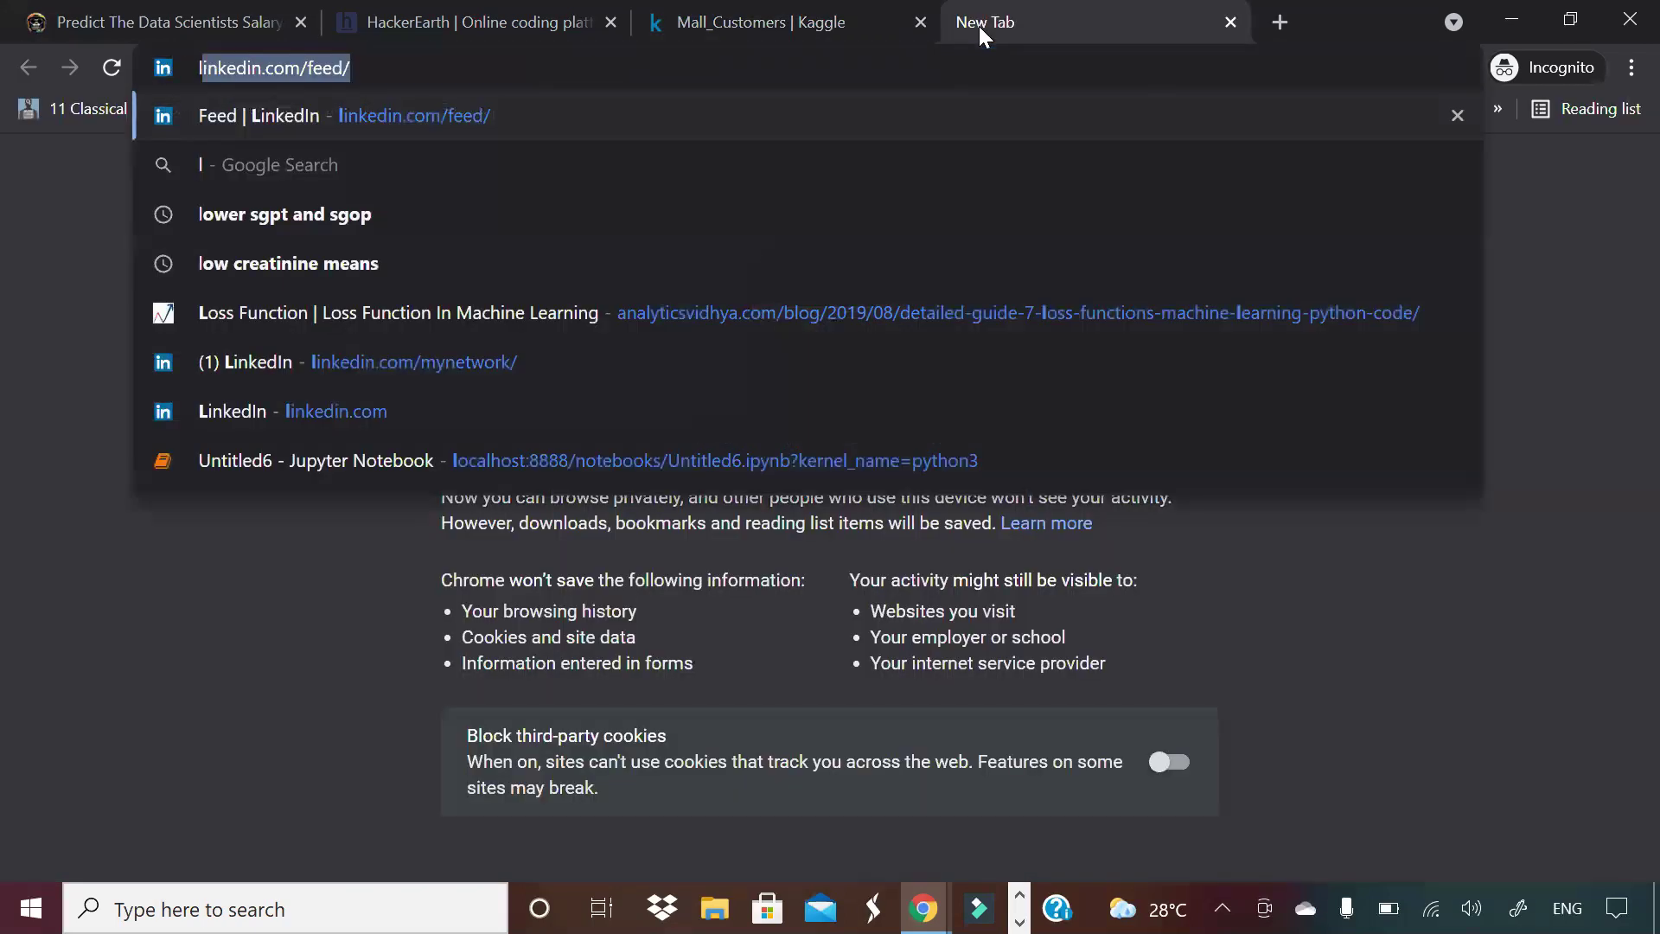
type("ine")
key("BackSpace")
type("ked")
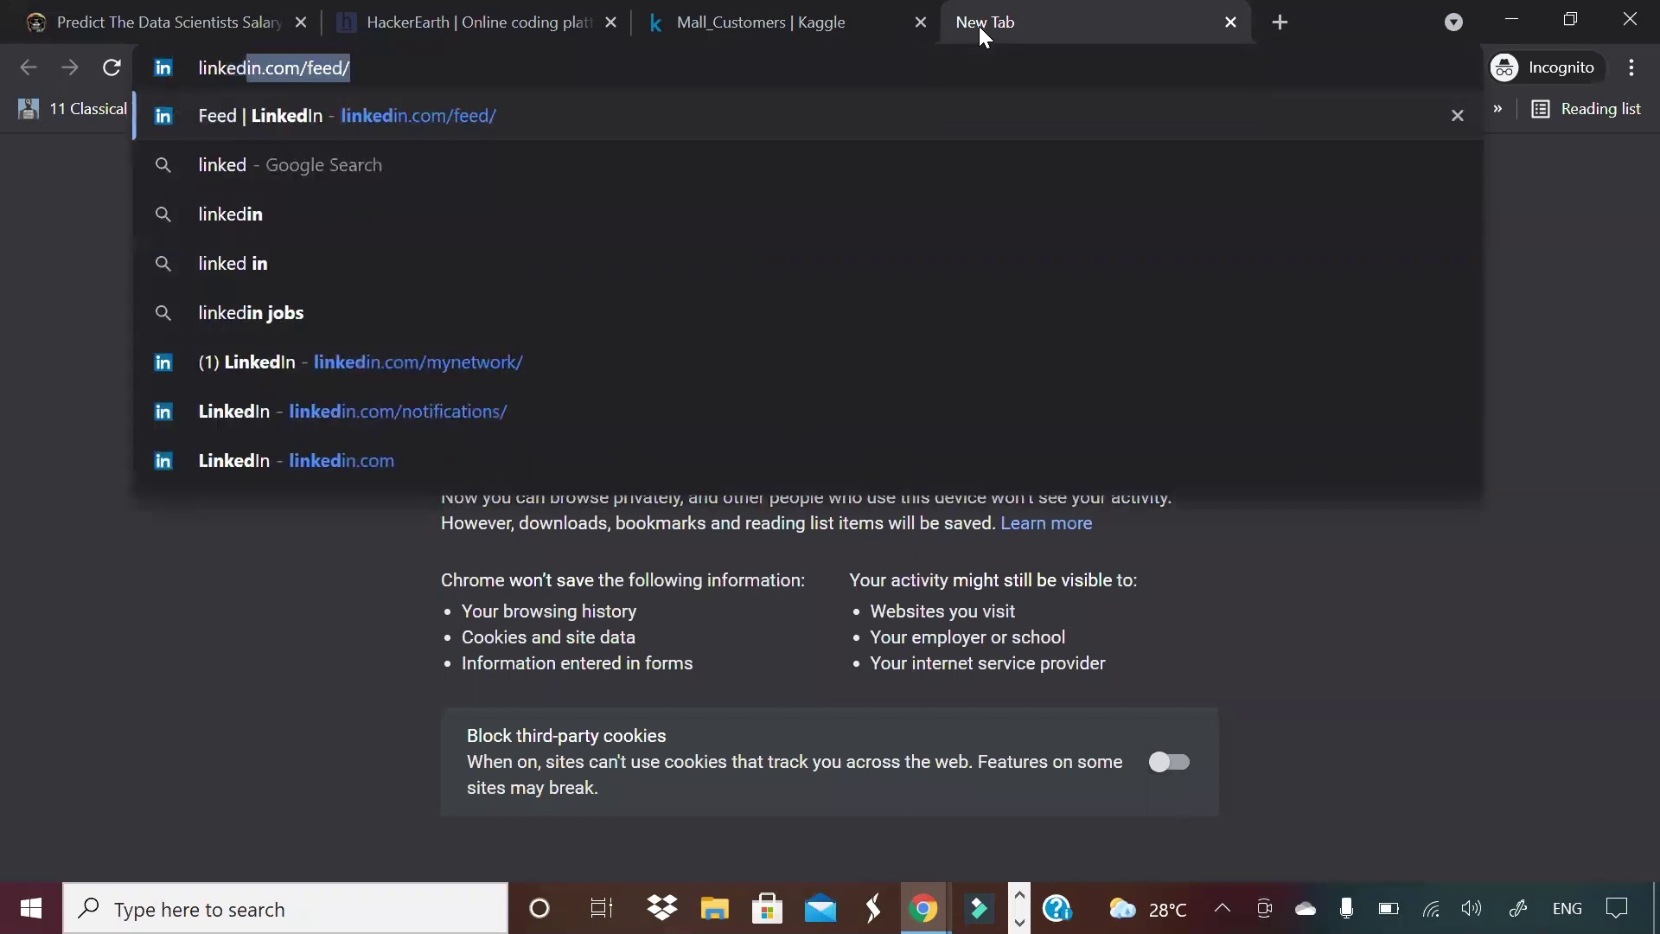
key("Return")
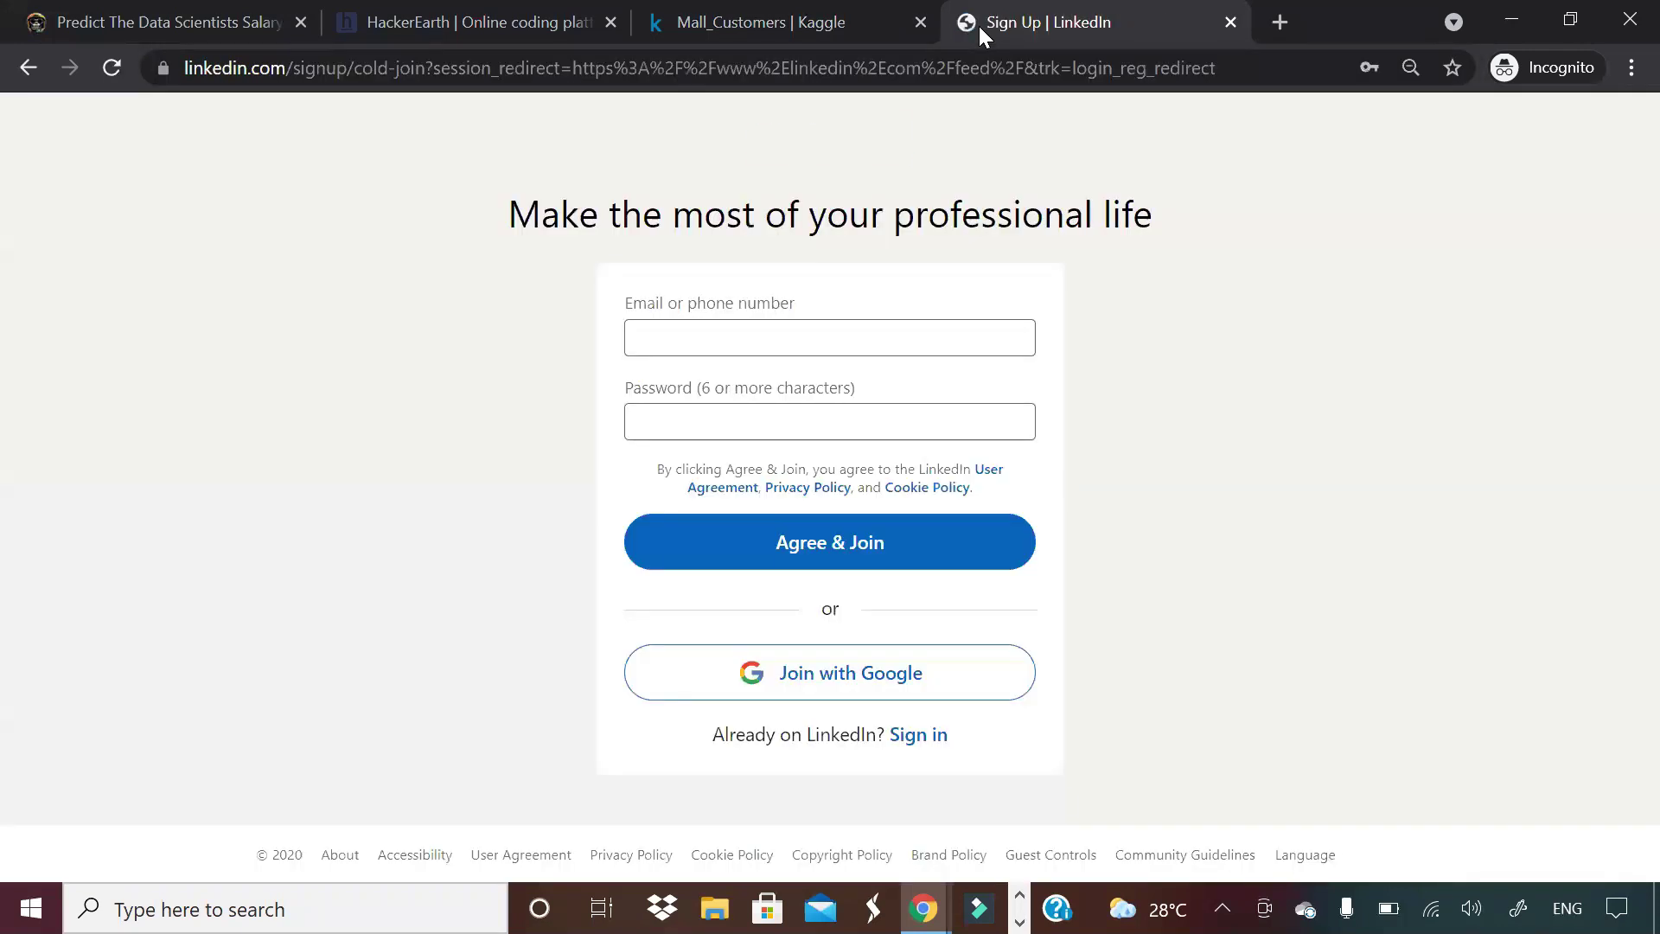
left_click(788, 11)
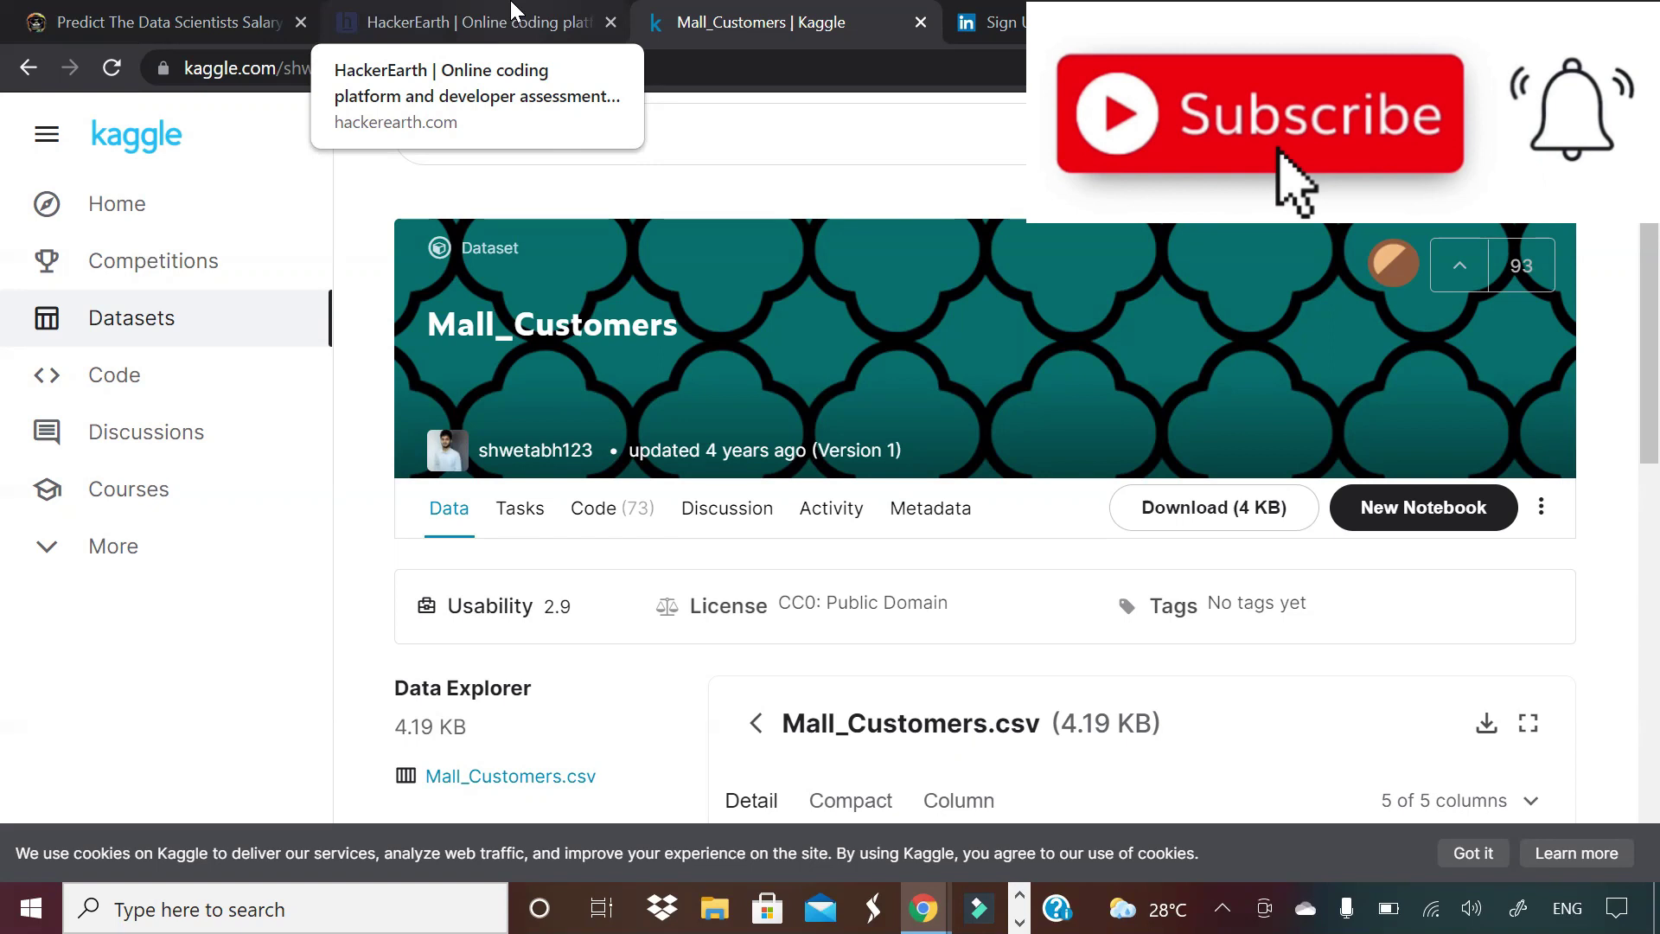
Step: Switch back to the HackerEarth developers page tab
left_click(514, 12)
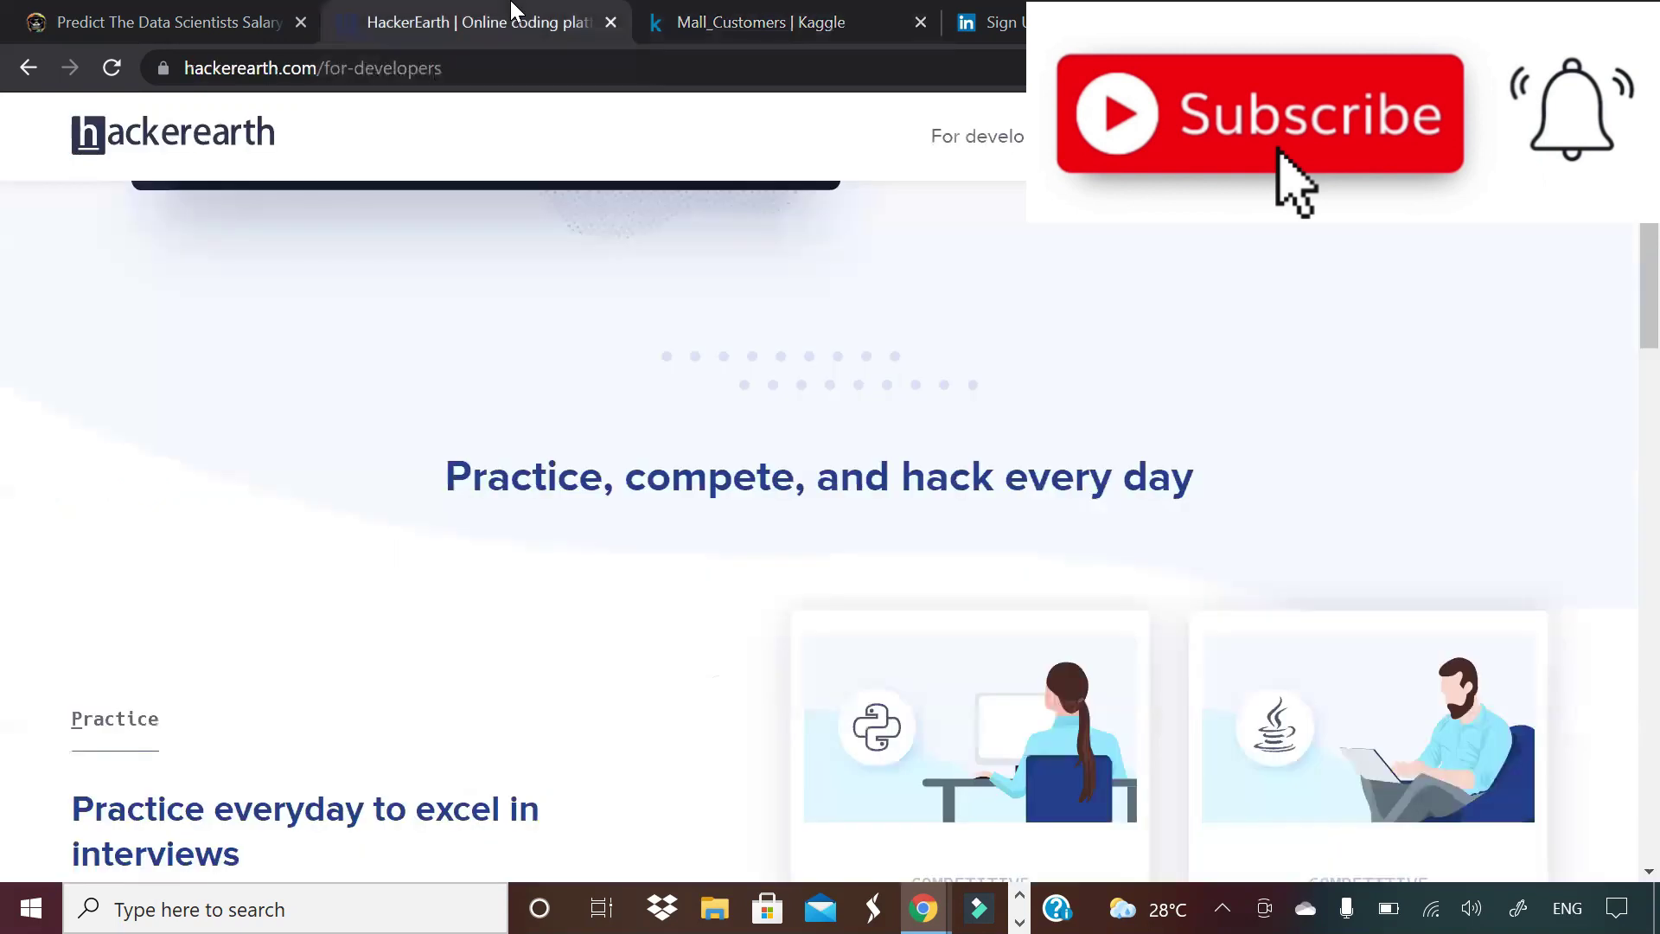